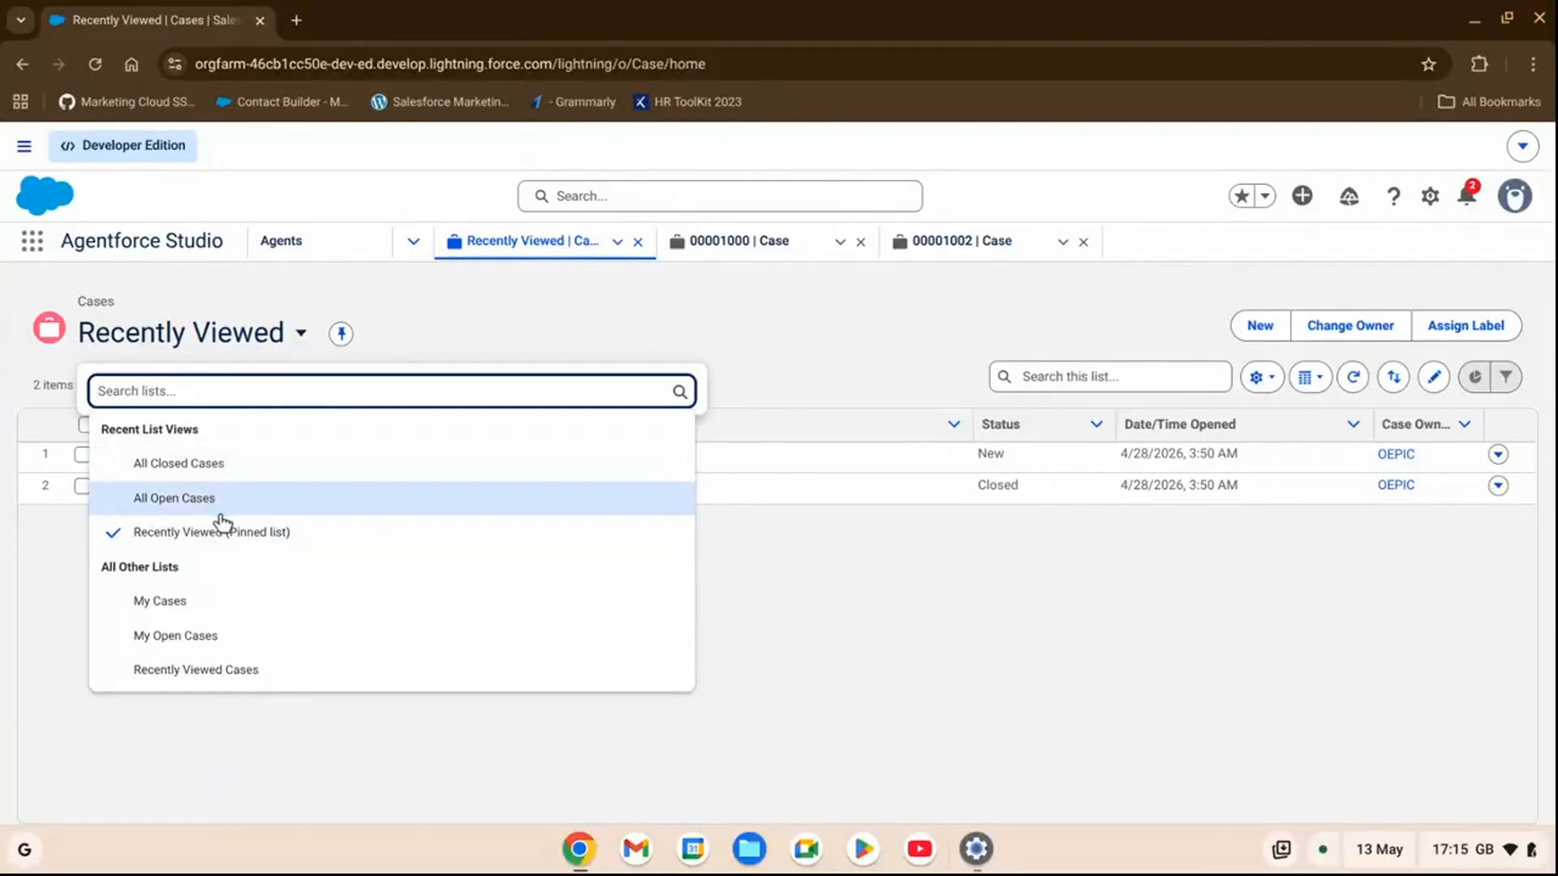
Show the All Open Cases list, search it for case 00001002 and open that case record.
left_click(221, 503)
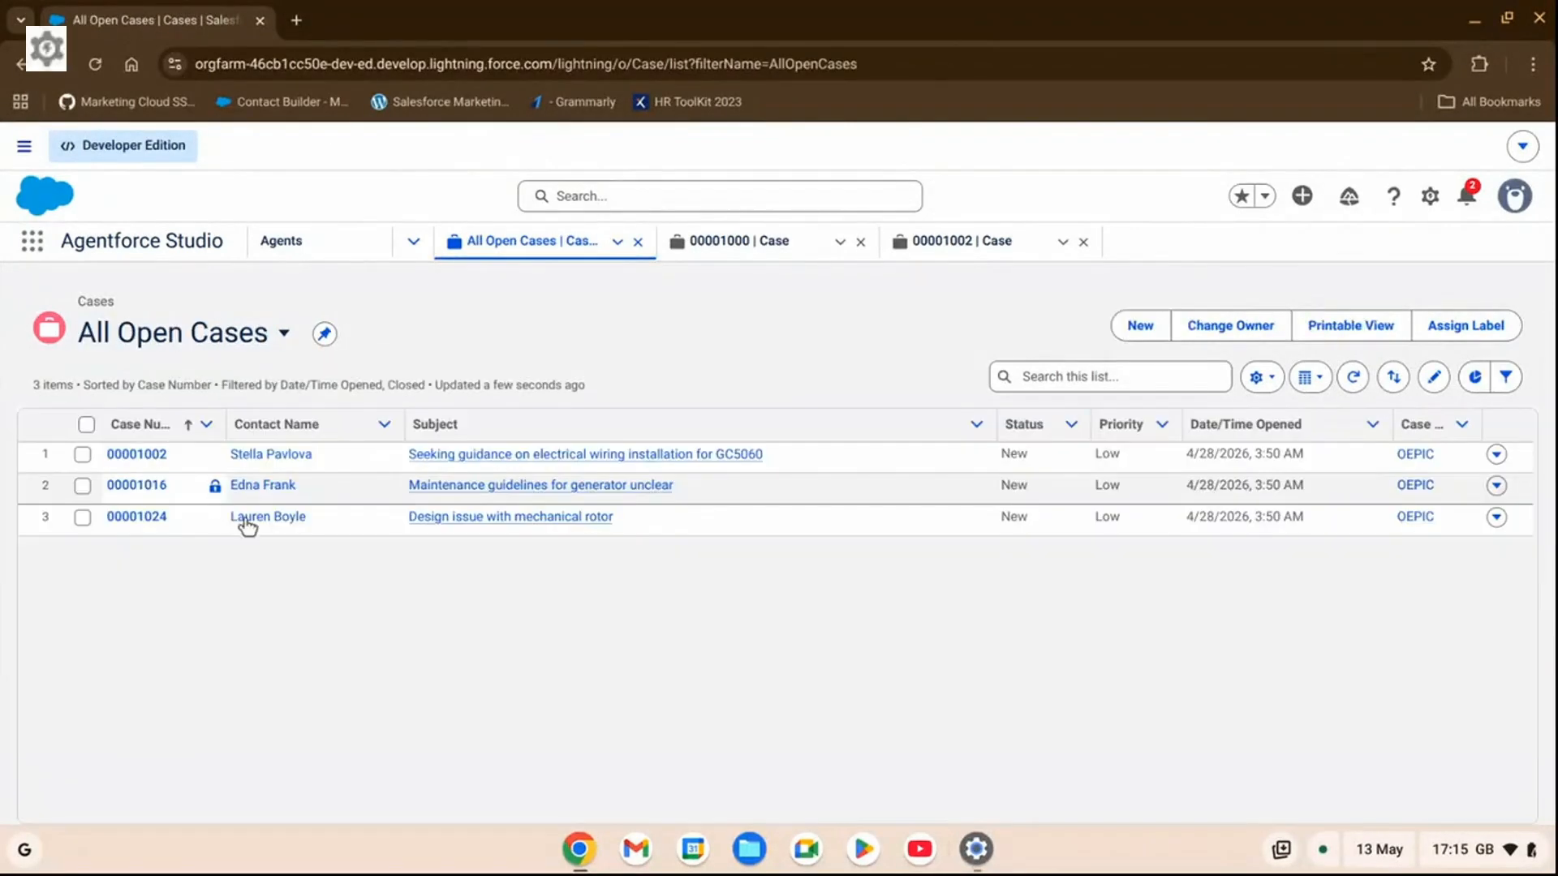
left_click(1102, 381)
type("0000")
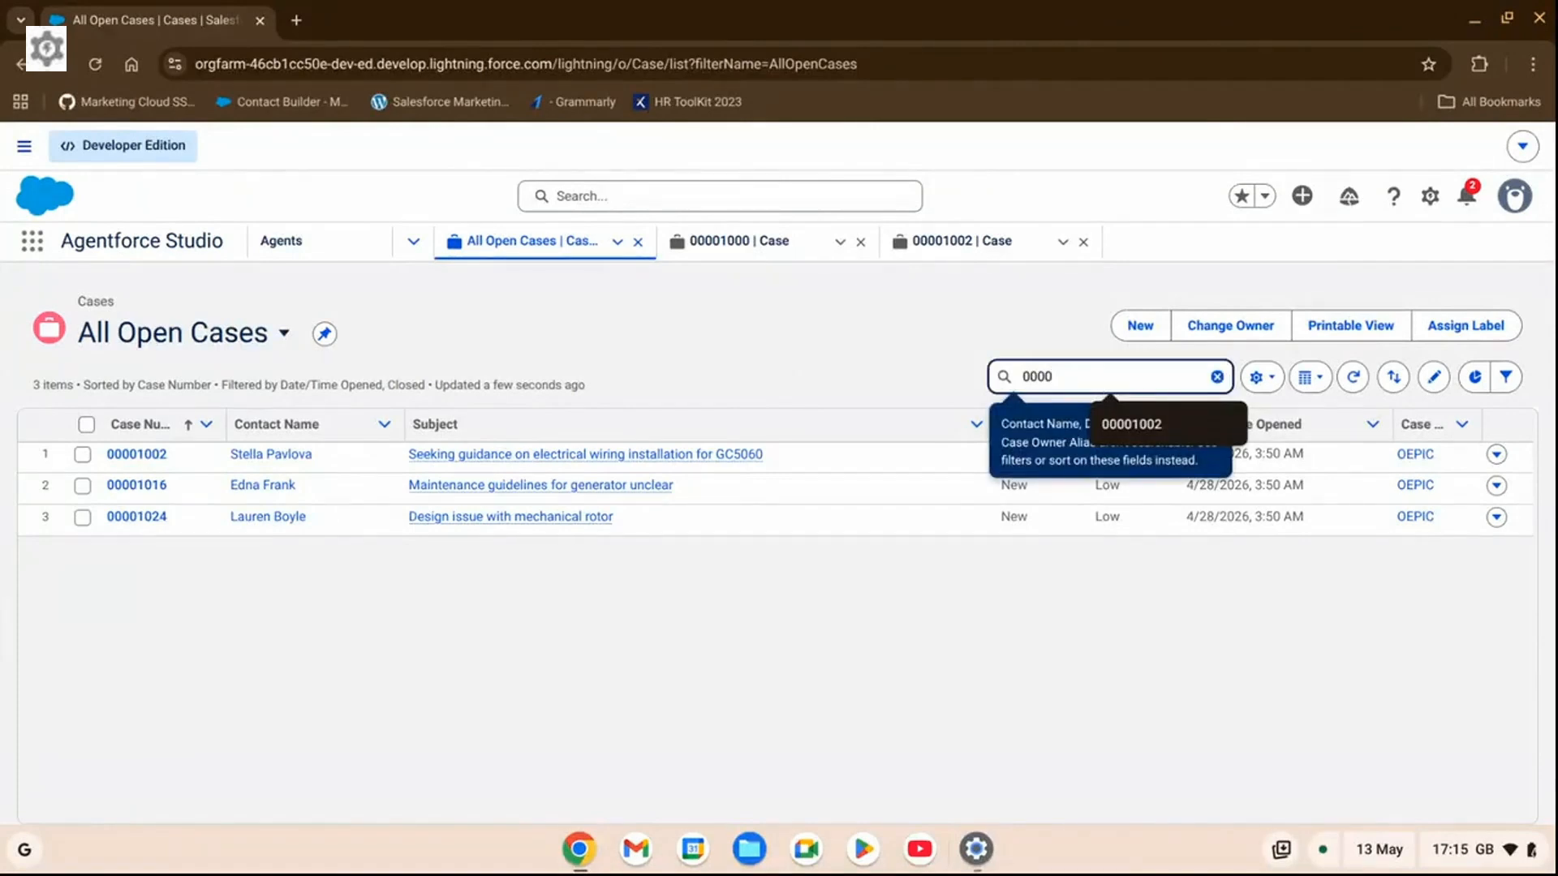
type("1002")
key("Return")
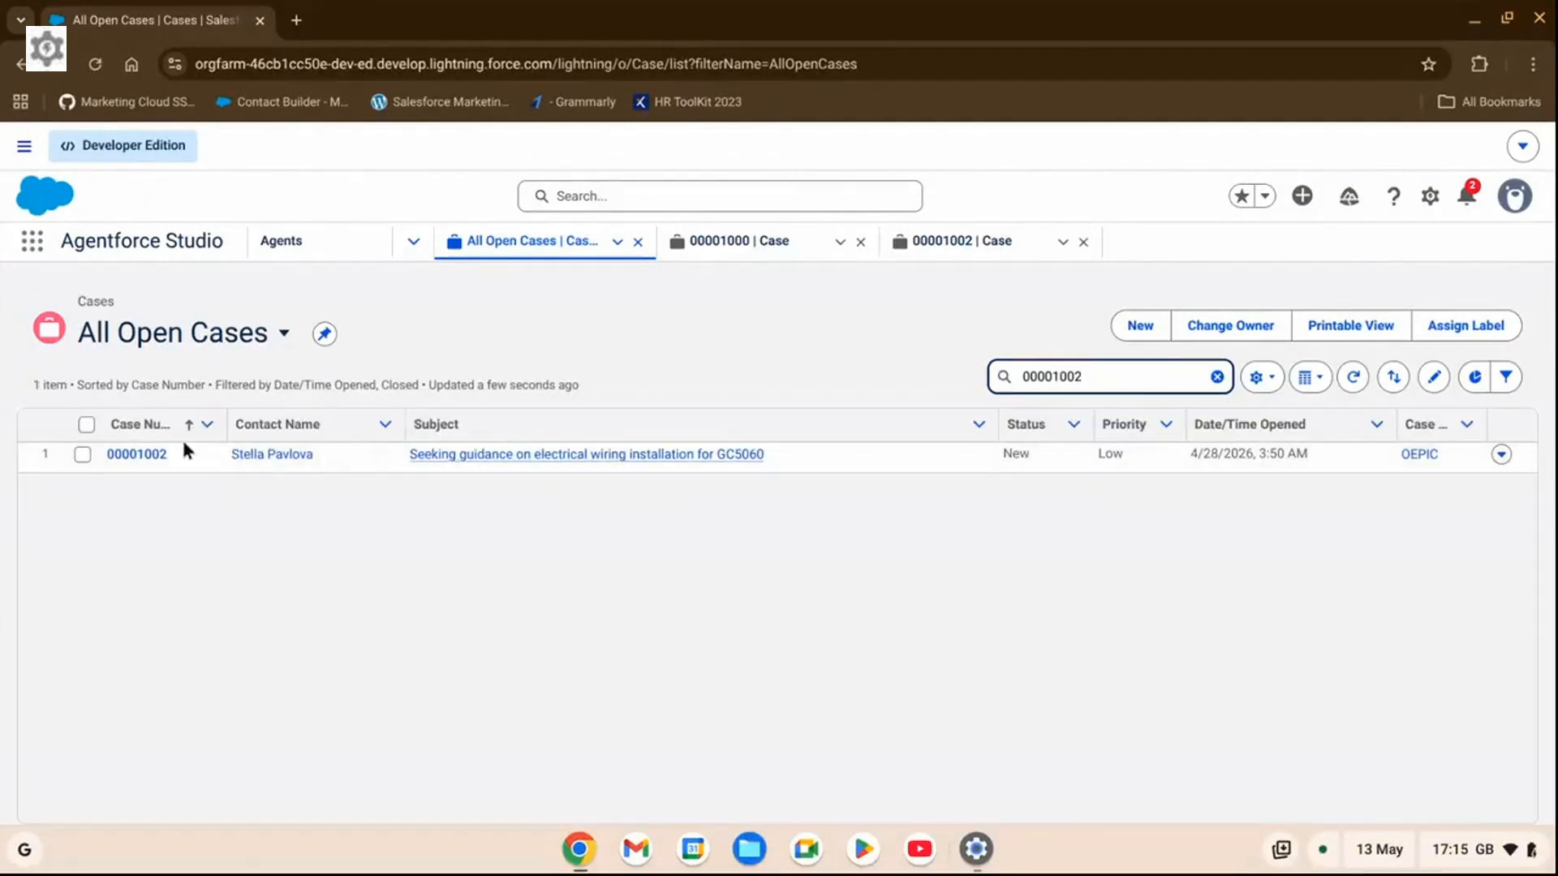
left_click(139, 455)
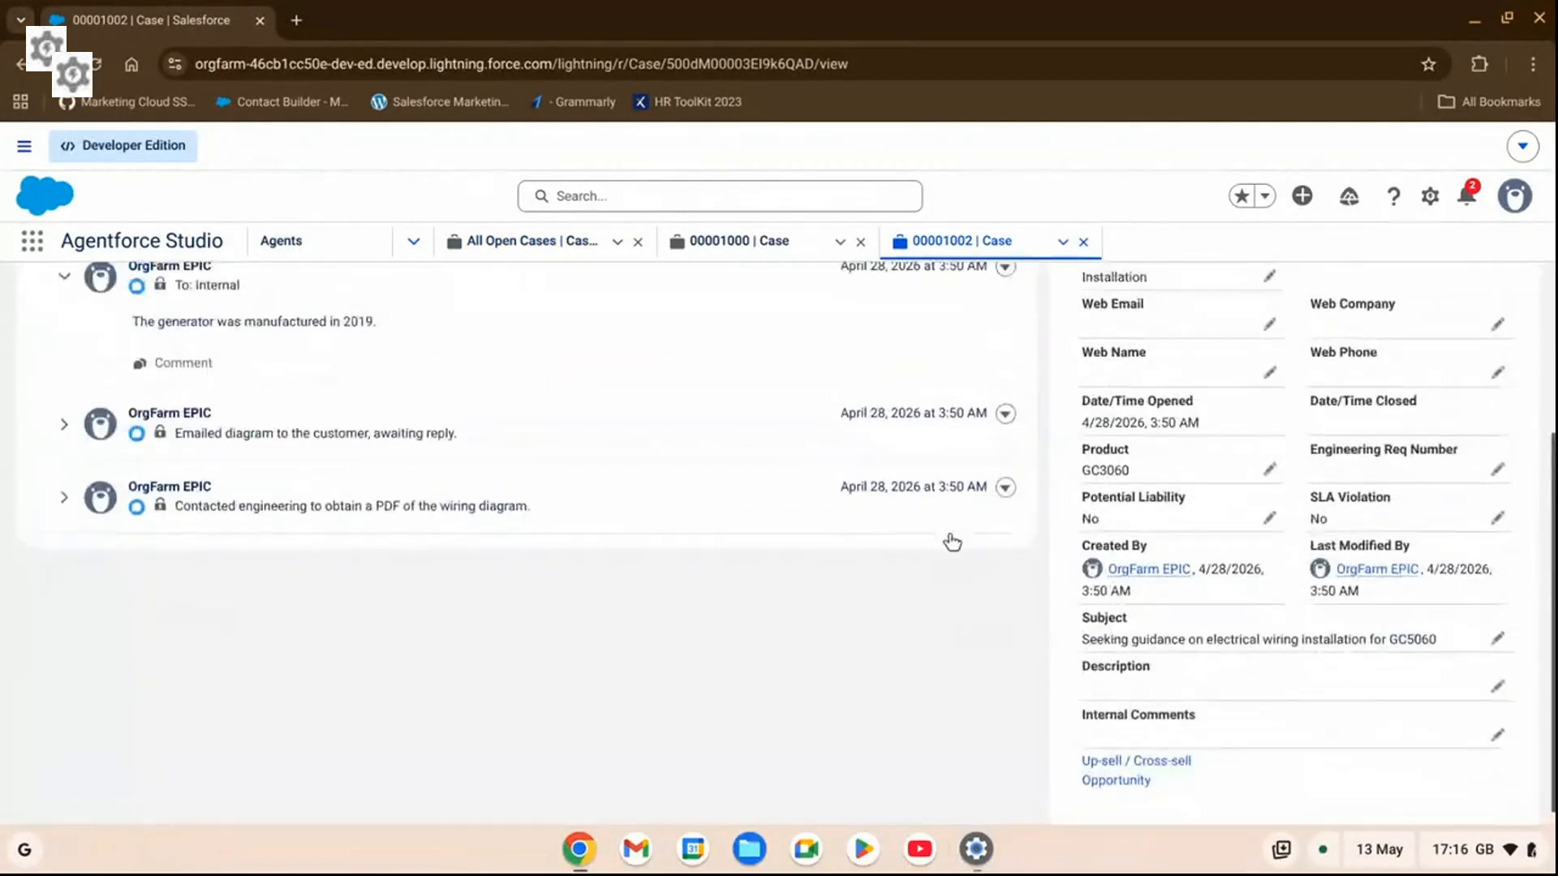
Open the case's record page for editing in Lightning App Builder.
scroll(950, 535, "up", 8)
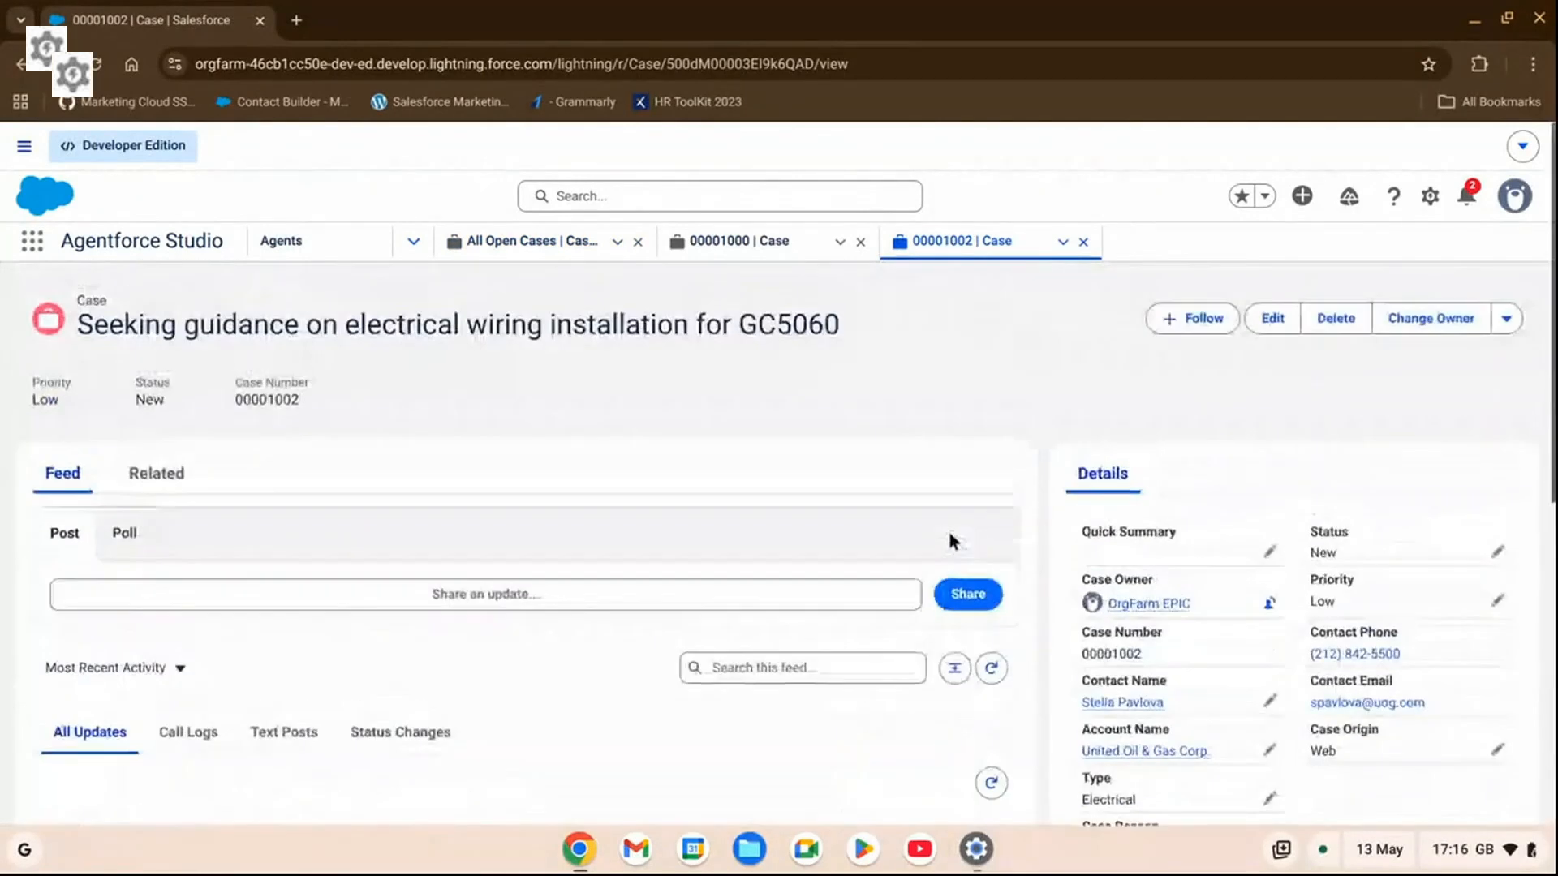
left_click(1431, 196)
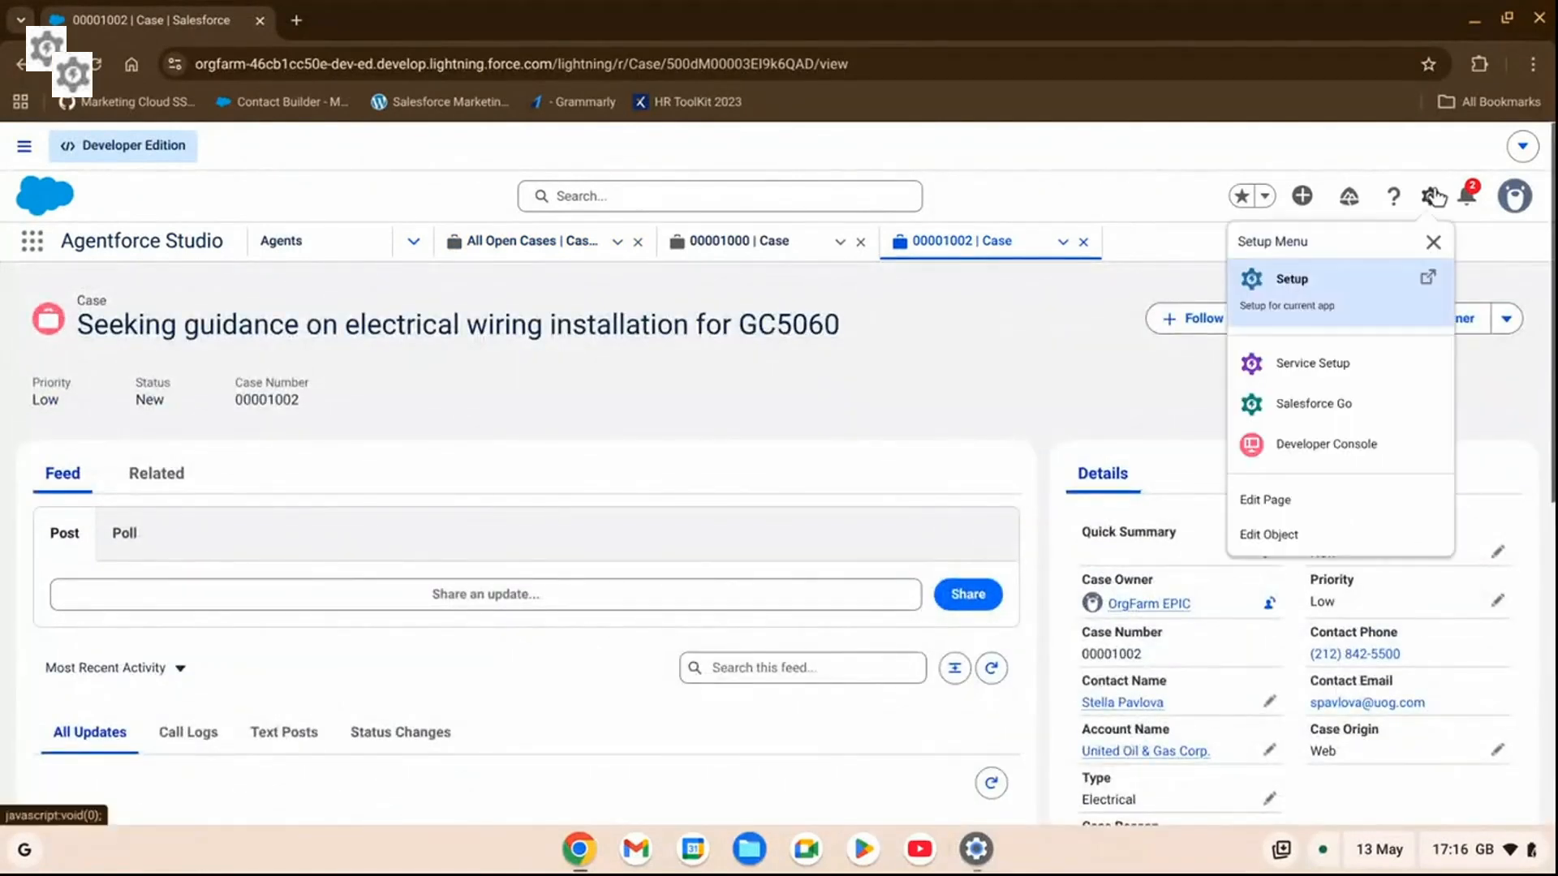
left_click(1297, 509)
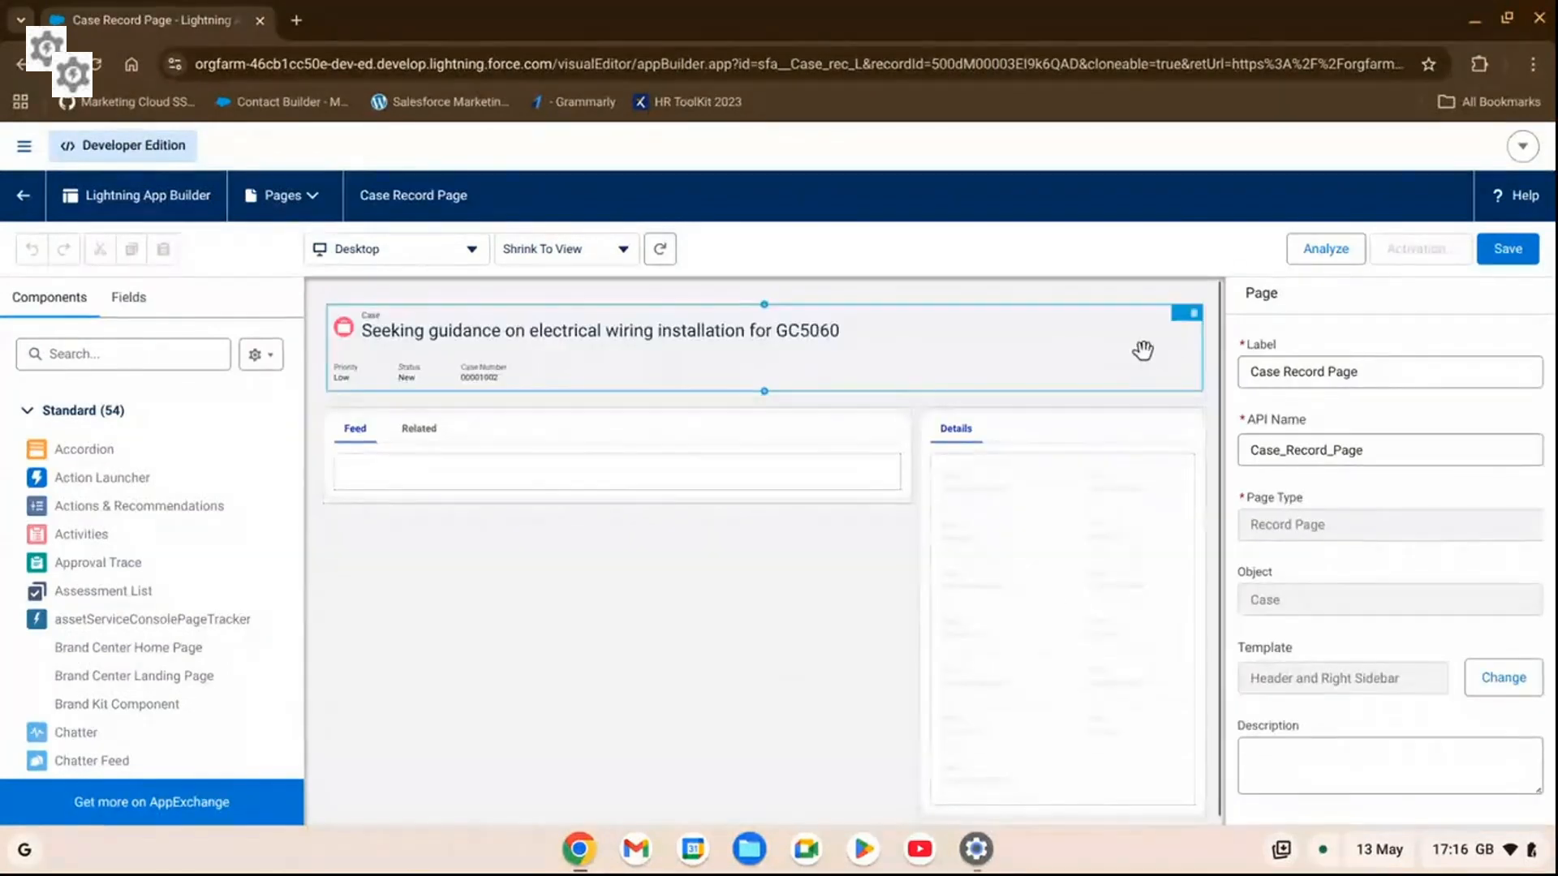
Upgrade the Record Detail component to Dynamic Forms, using Case Layout as the source for its fields and sections.
scroll(1160, 354, "down", 1)
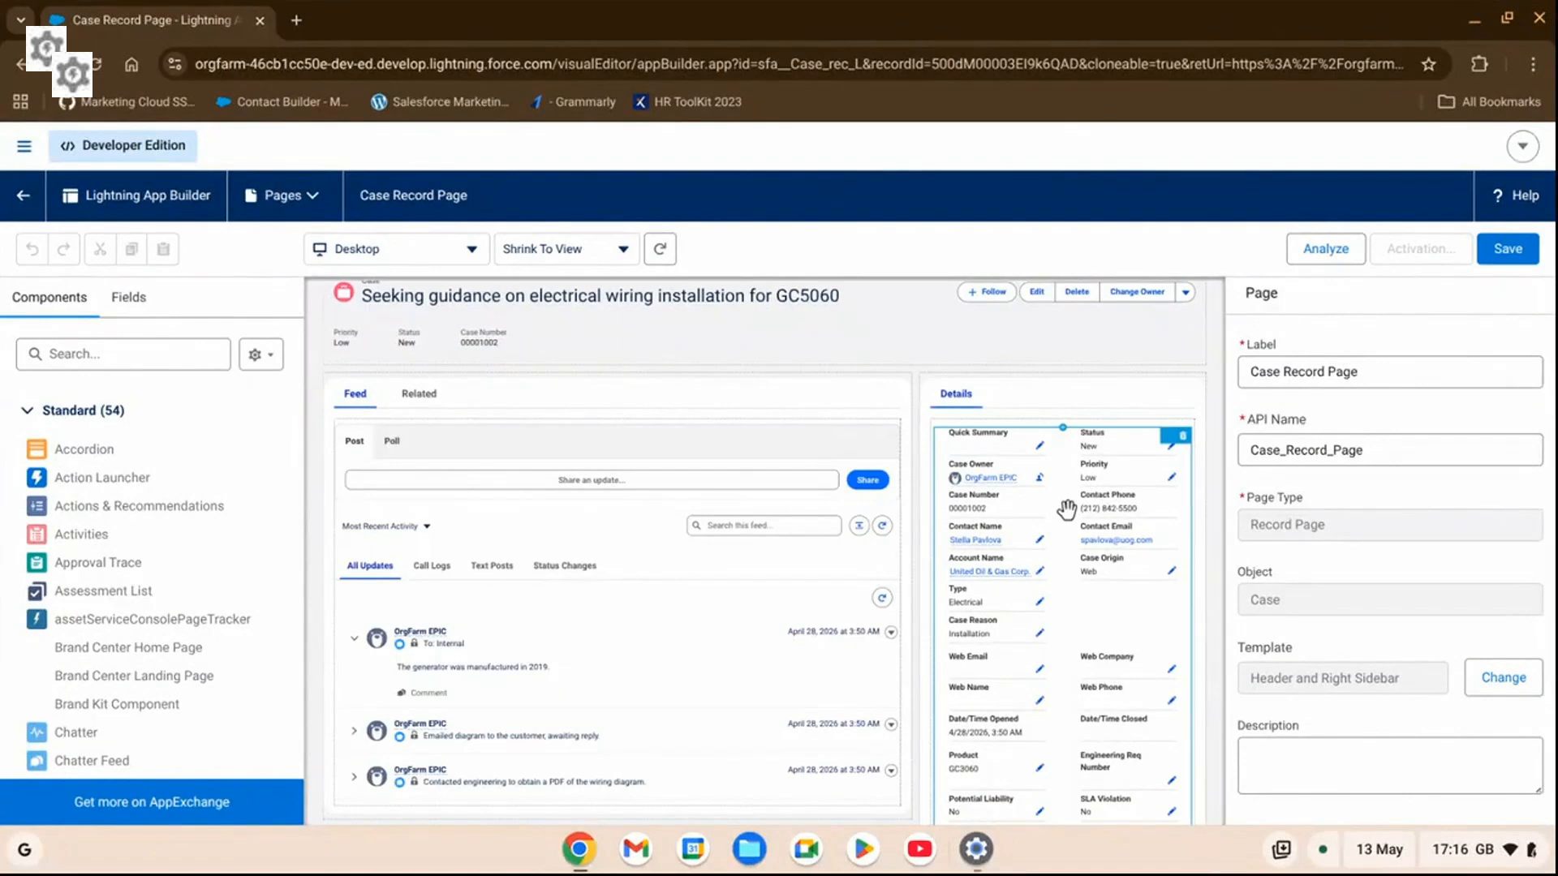
scroll(1066, 511, "up", 1)
scroll(1149, 409, "down", 1)
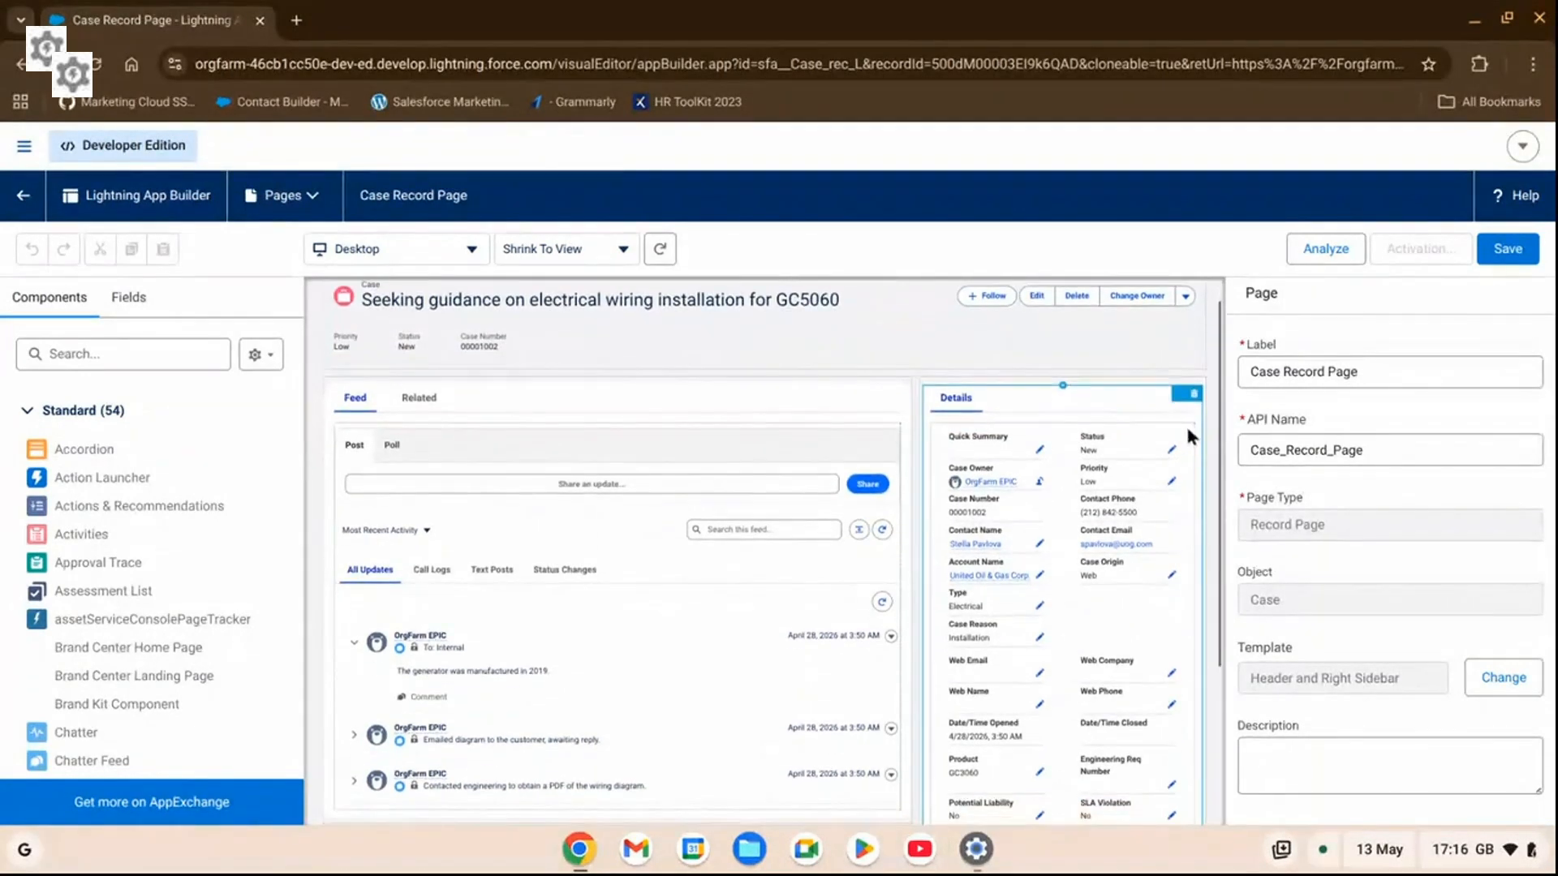
left_click(1068, 505)
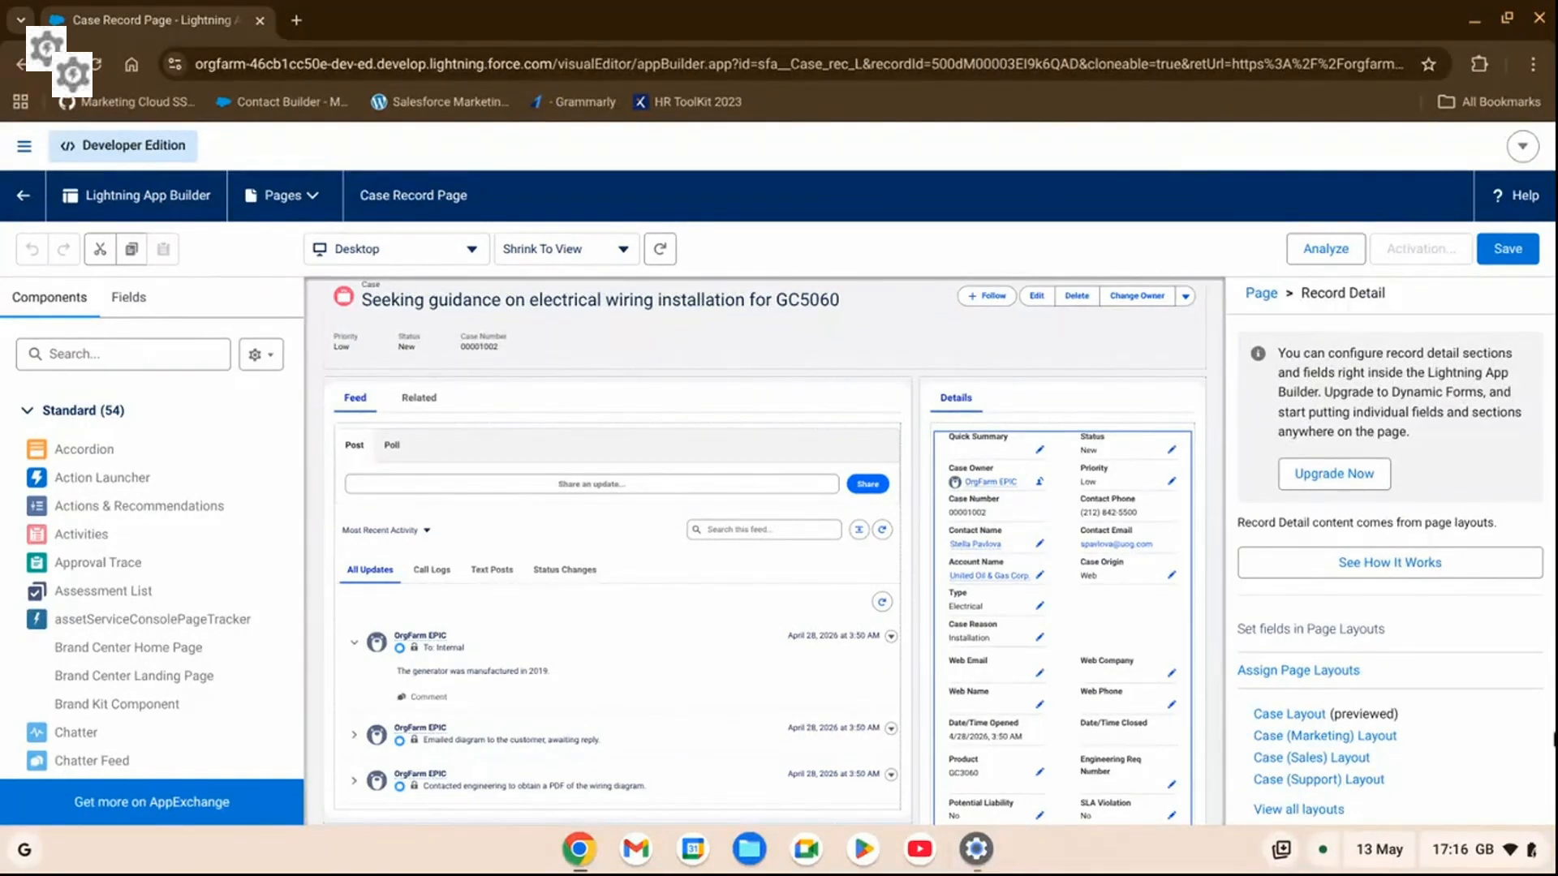
left_click(1327, 477)
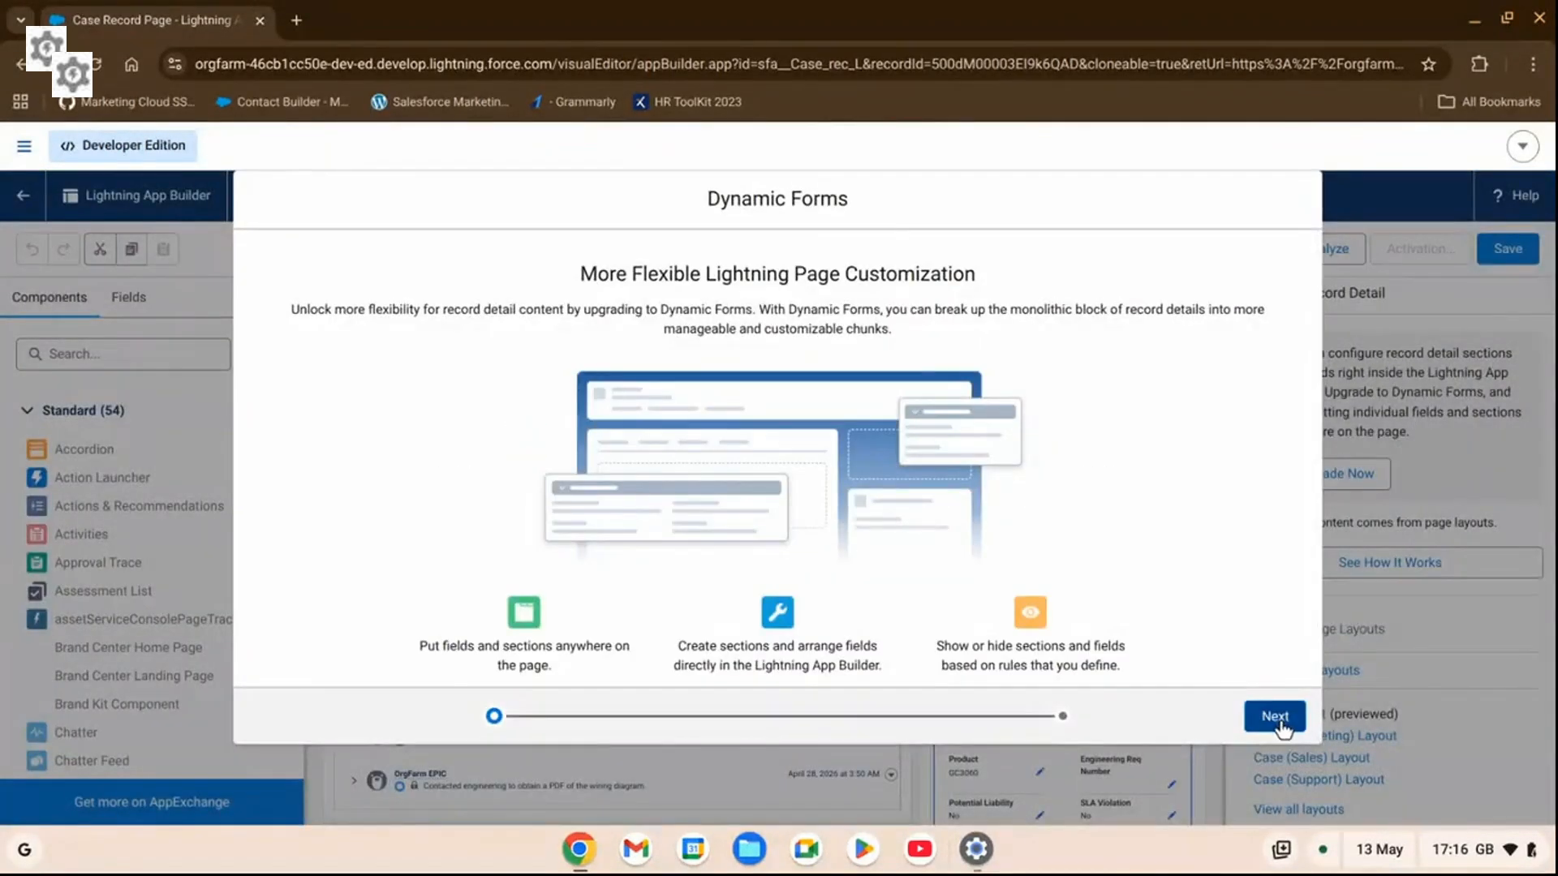
left_click(1275, 717)
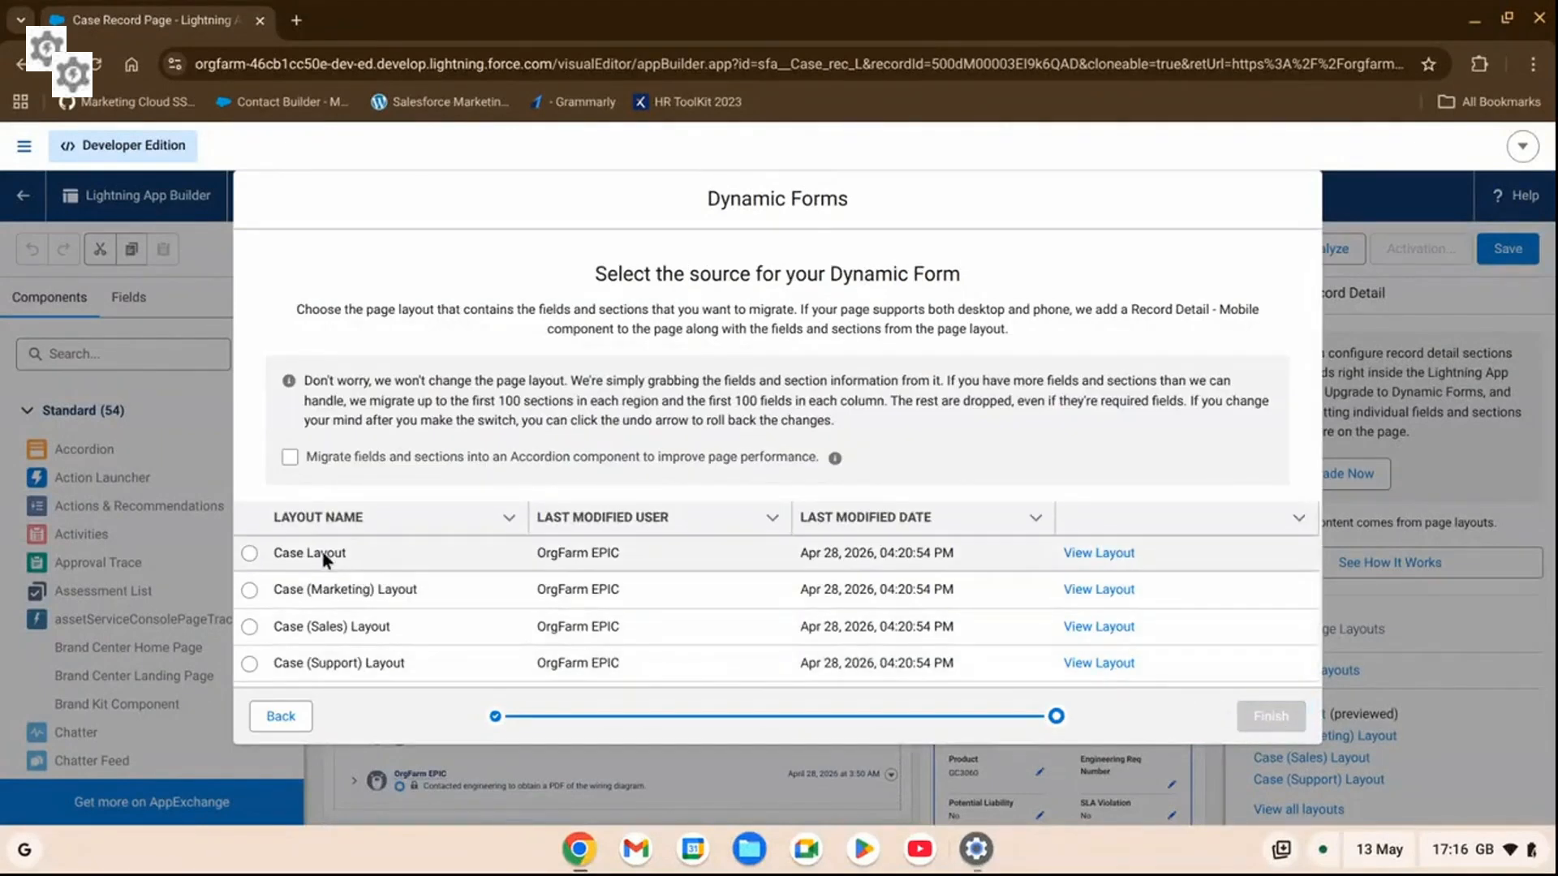
left_click(250, 554)
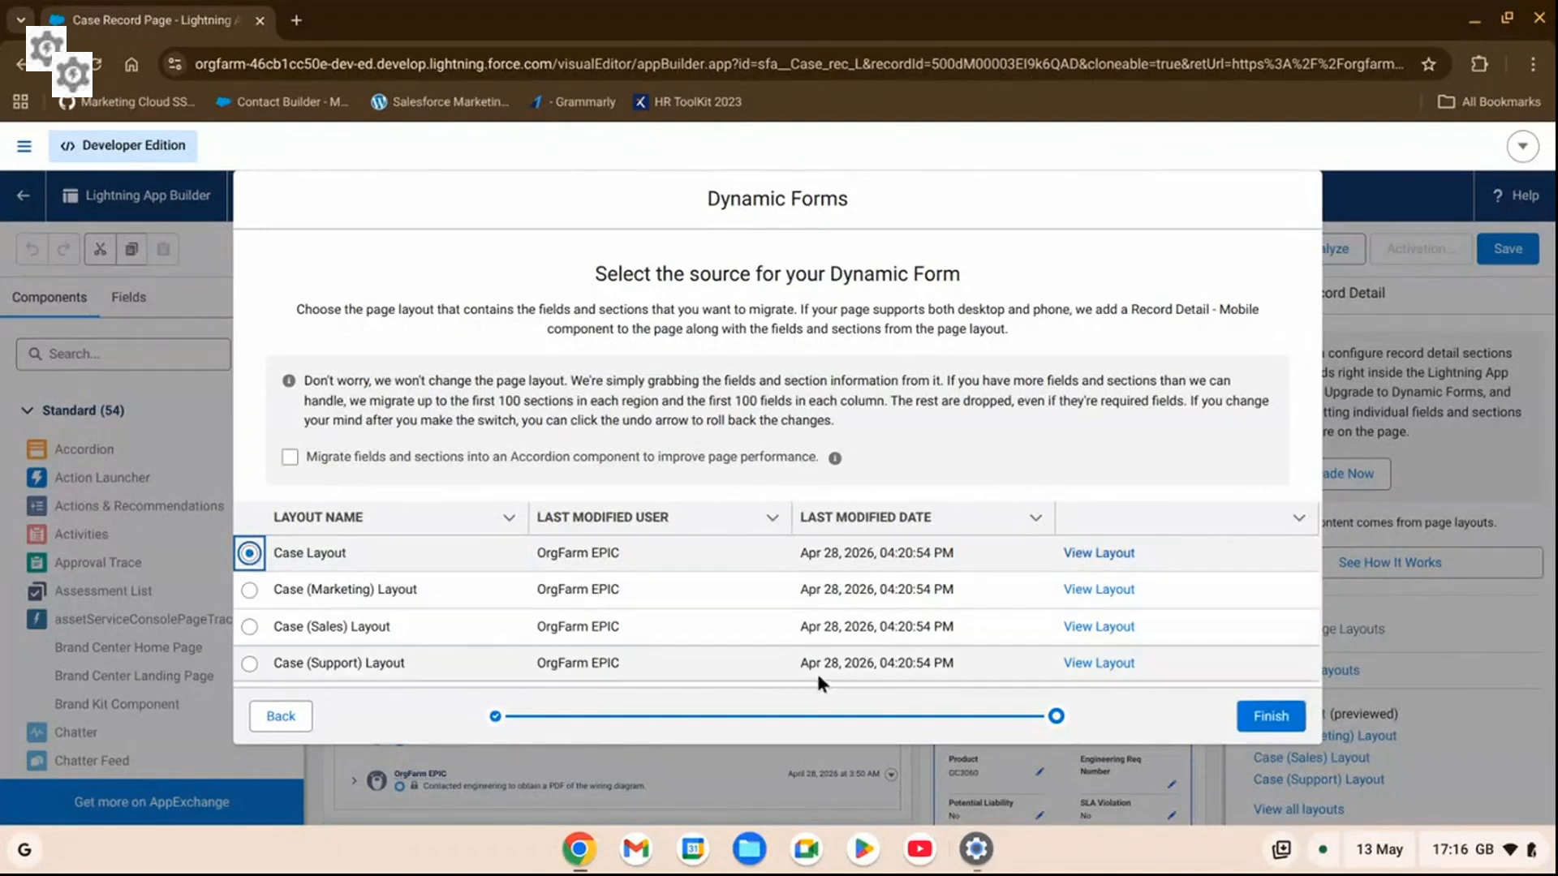
left_click(1257, 717)
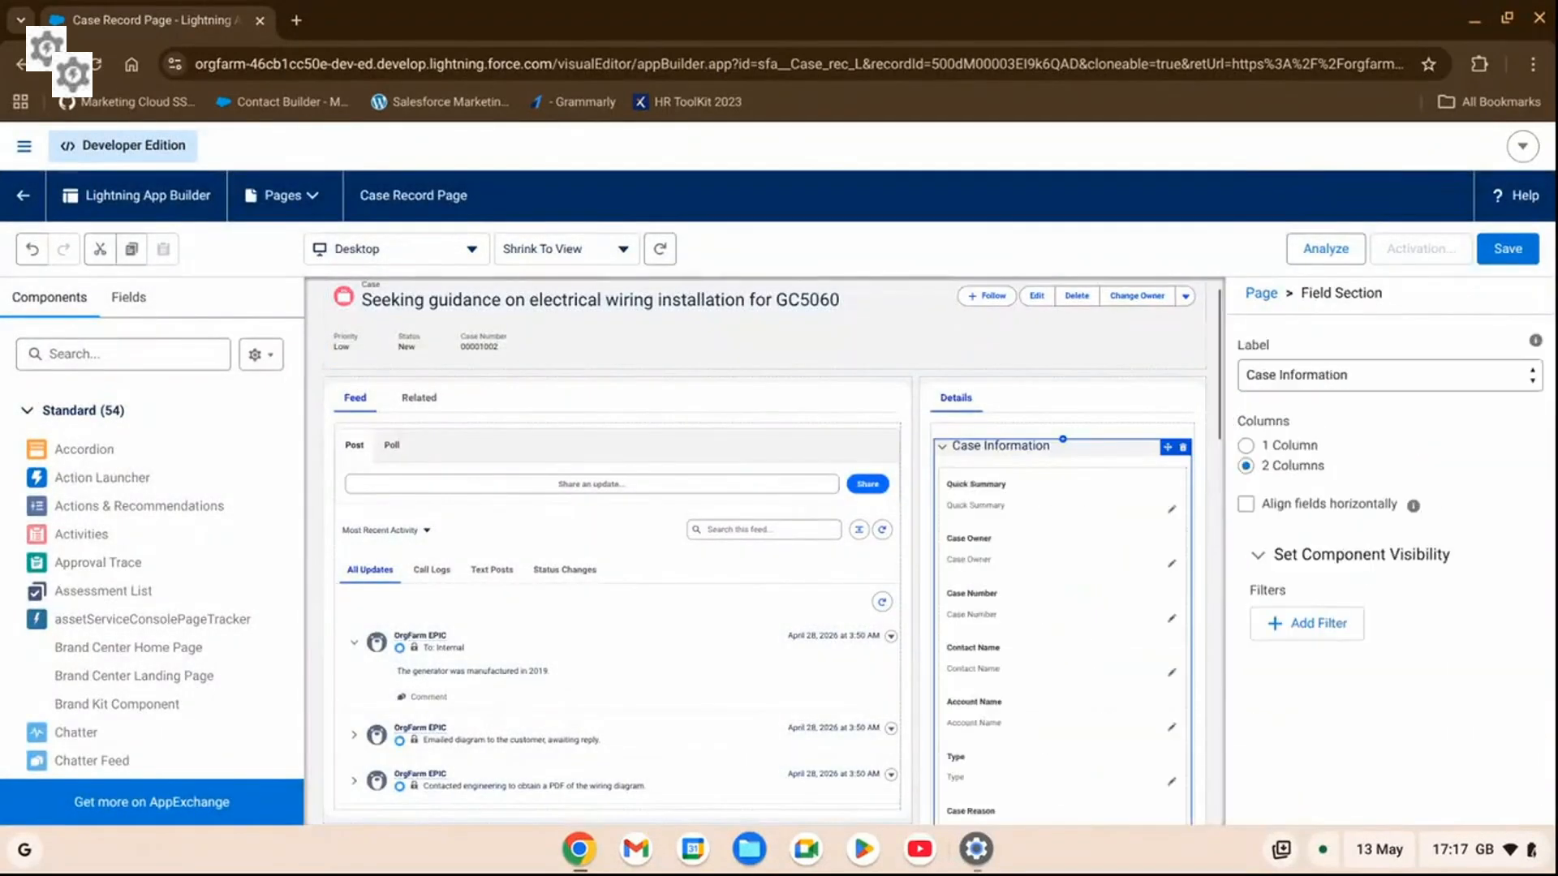
Assign the Quick Summary prompt template to the Quick Summary field under Case Information and save the page.
scroll(1080, 431, "down", 1)
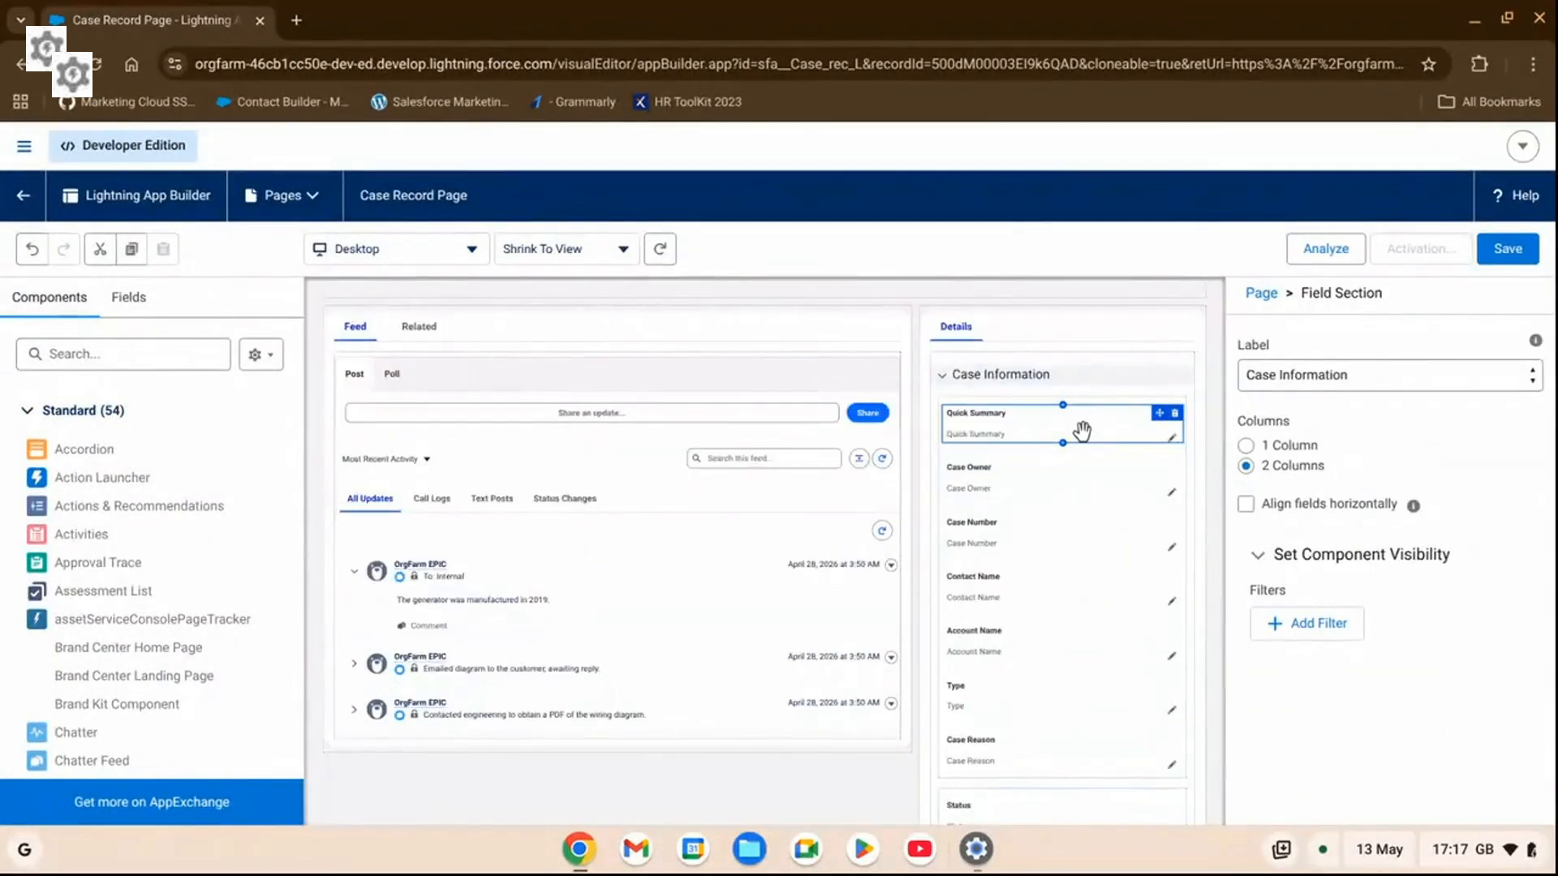
left_click(1172, 441)
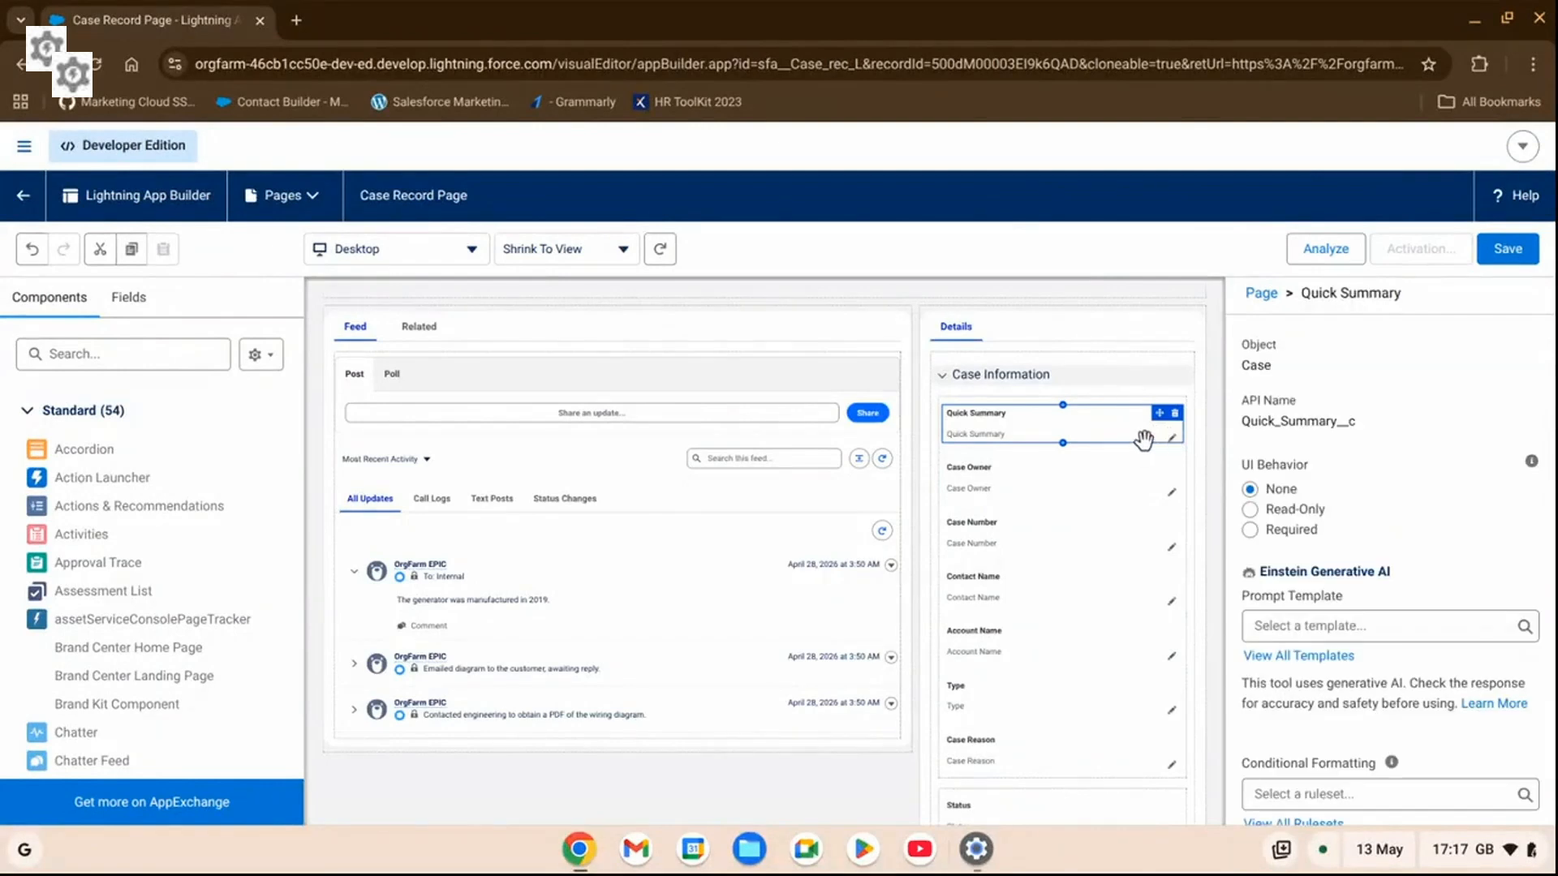
scroll(1433, 475, "down", 2)
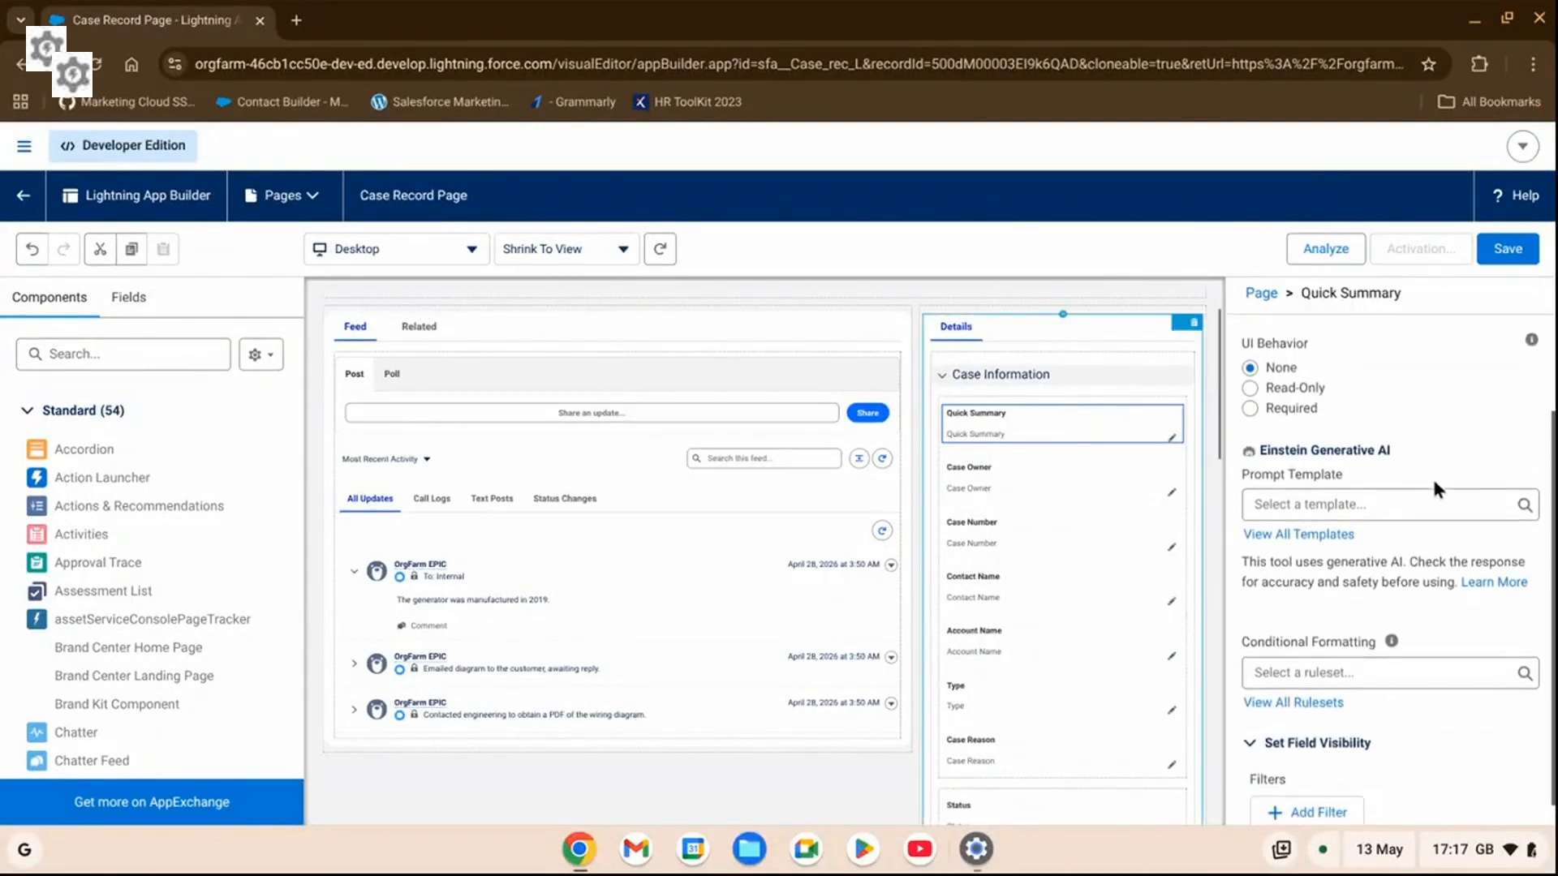
scroll(1436, 482, "down", 1)
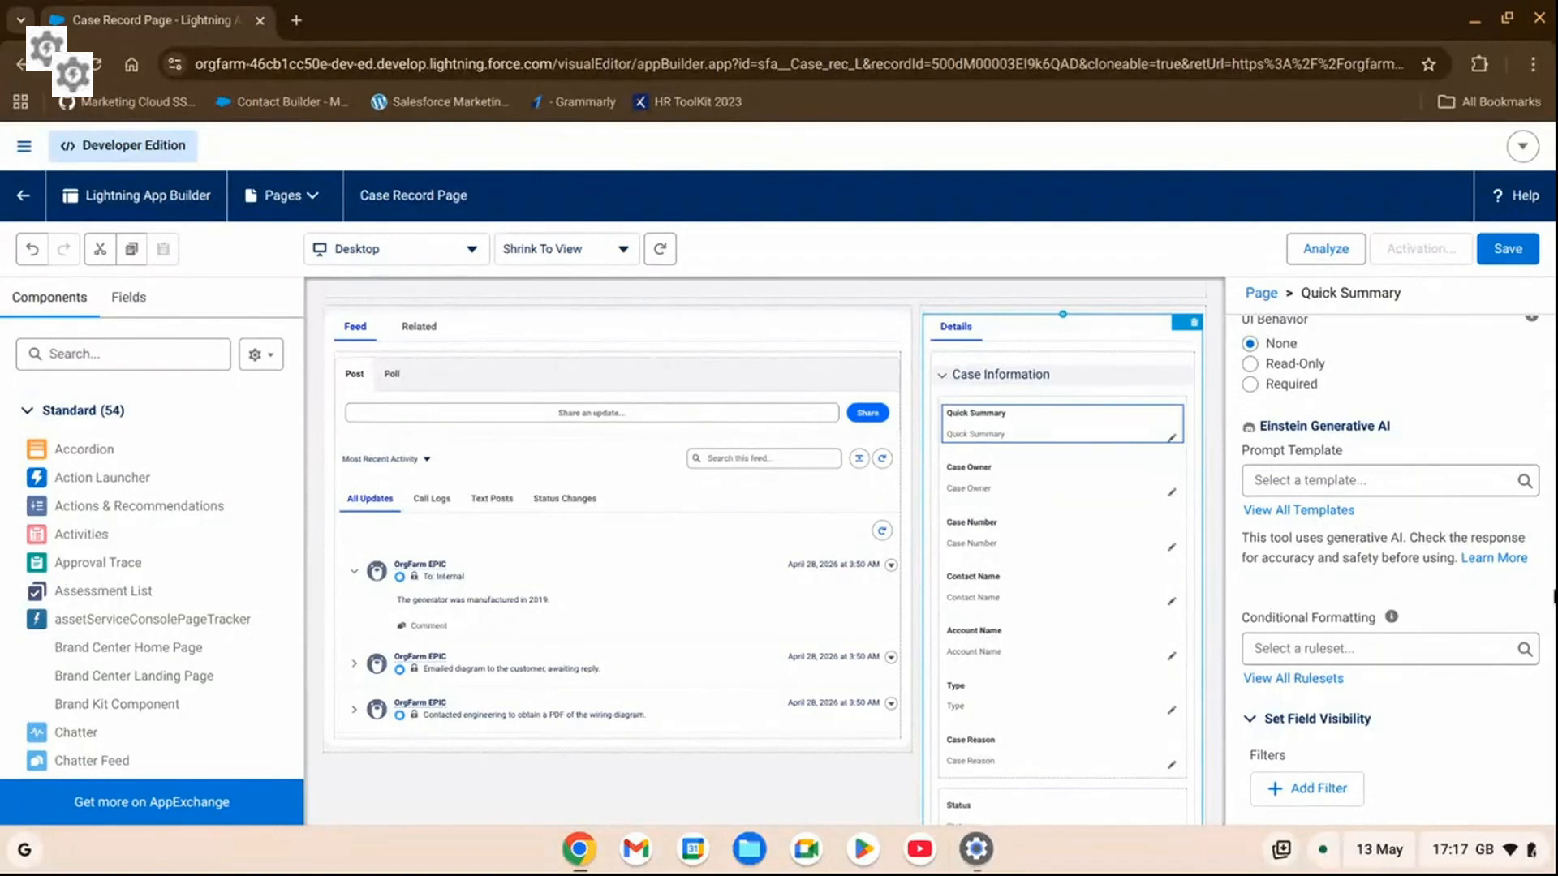
left_click(1312, 484)
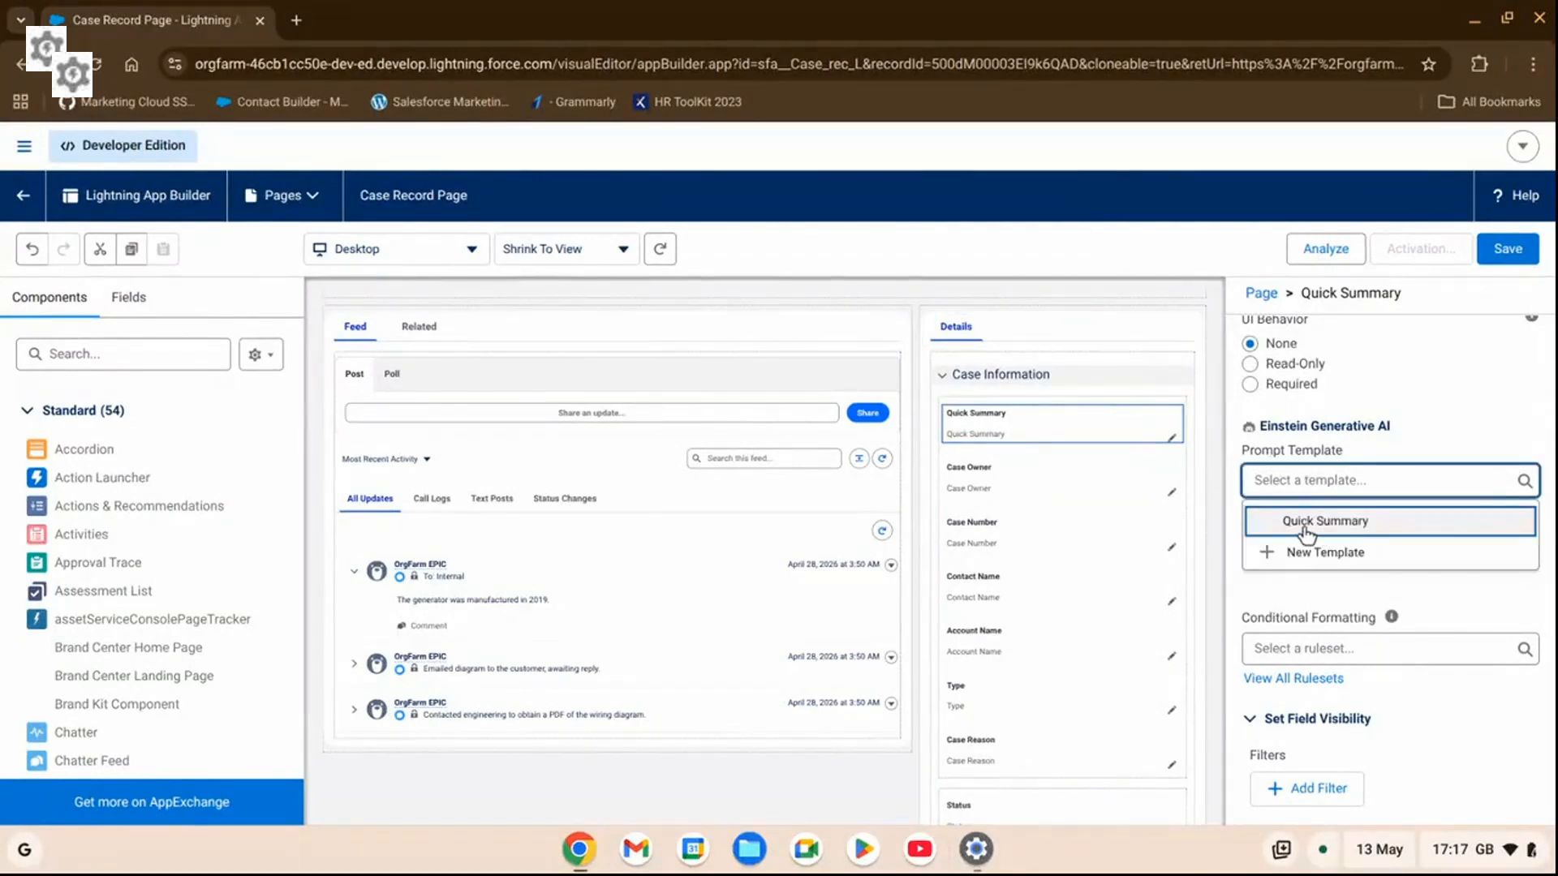
type("quick summar")
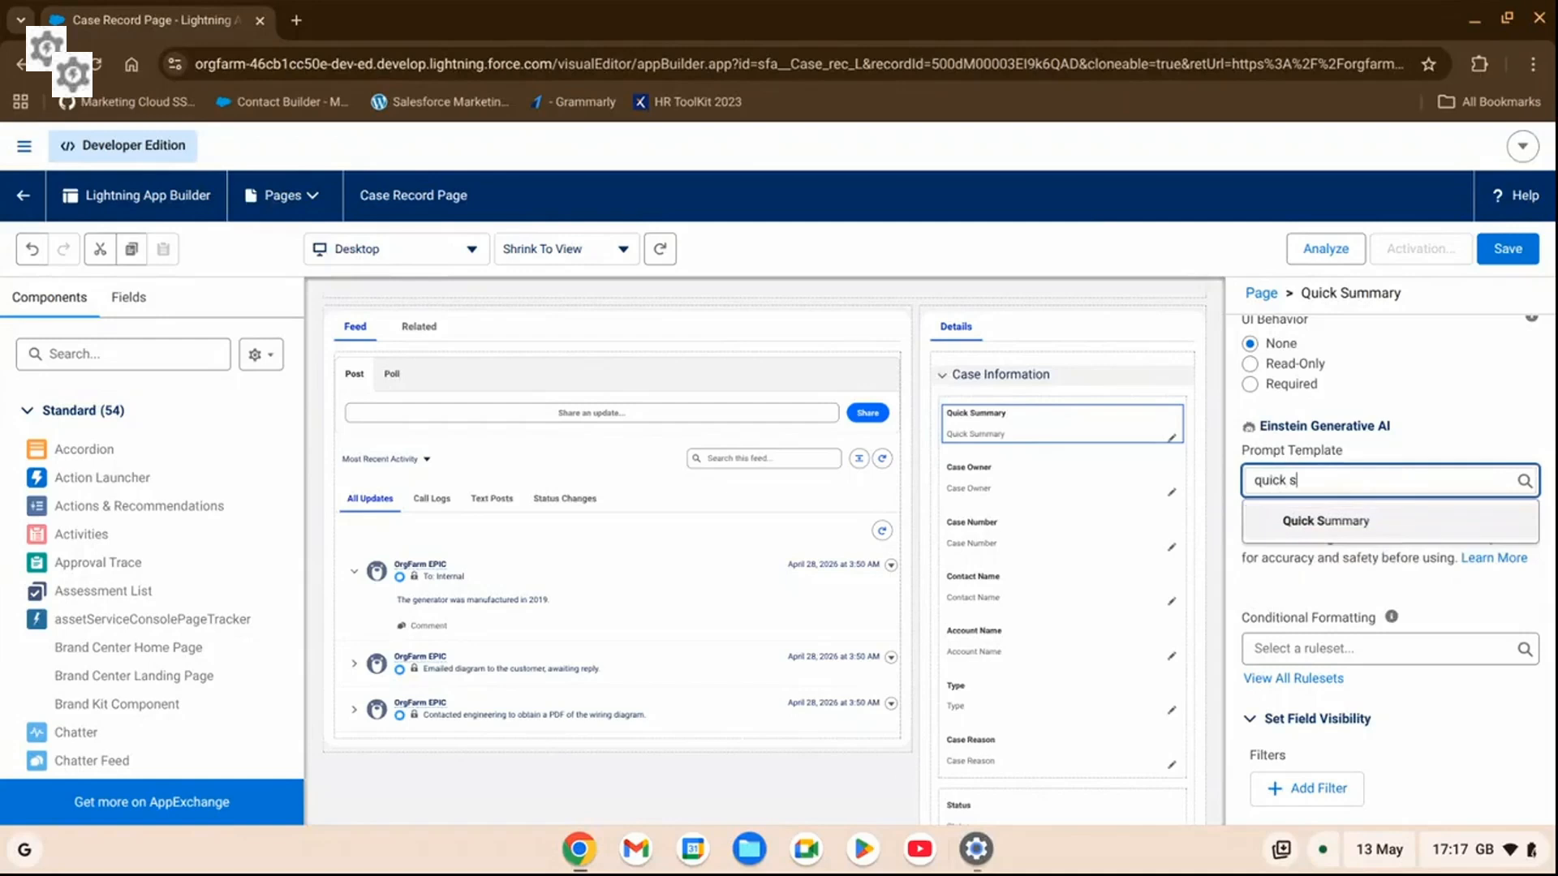
type("y")
left_click(1350, 525)
left_click(1512, 256)
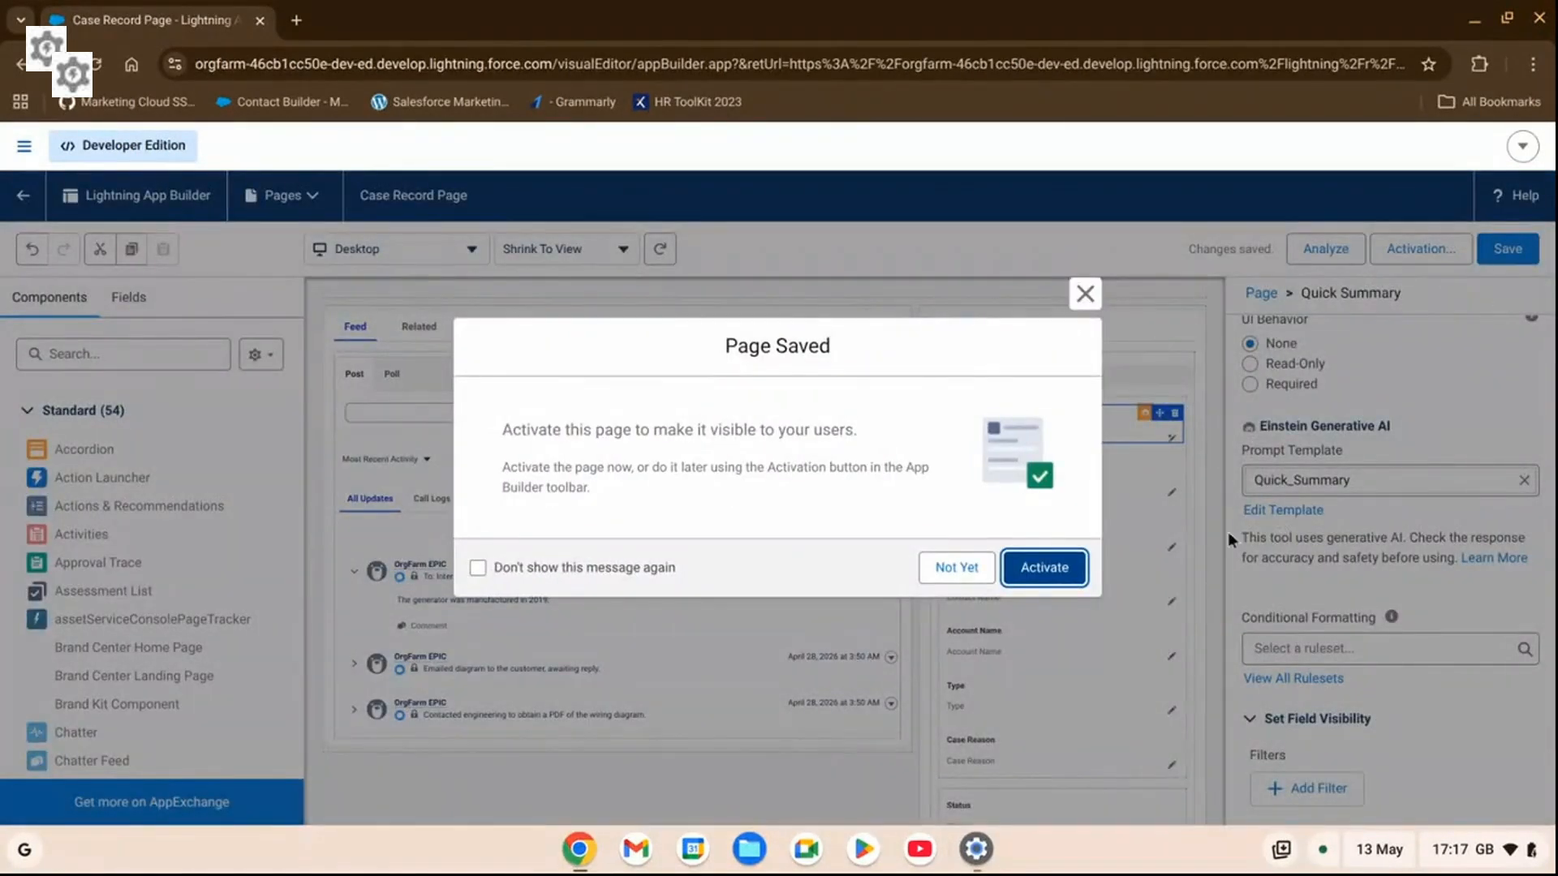
Activate the Case Record Page as the org default for desktop and phone and save the assignment.
left_click(1044, 568)
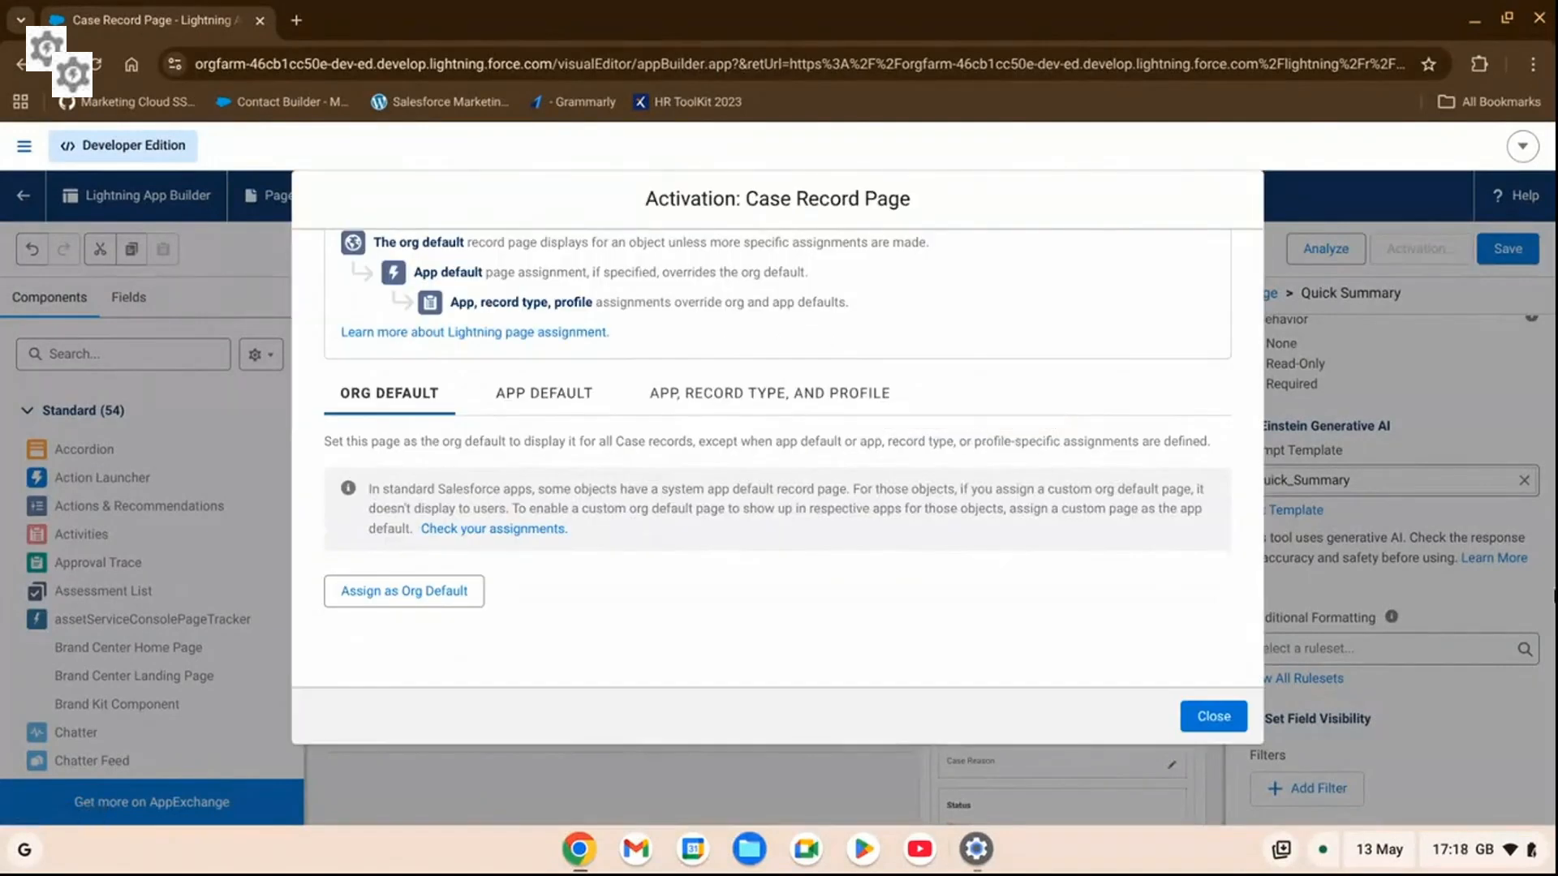
left_click(395, 592)
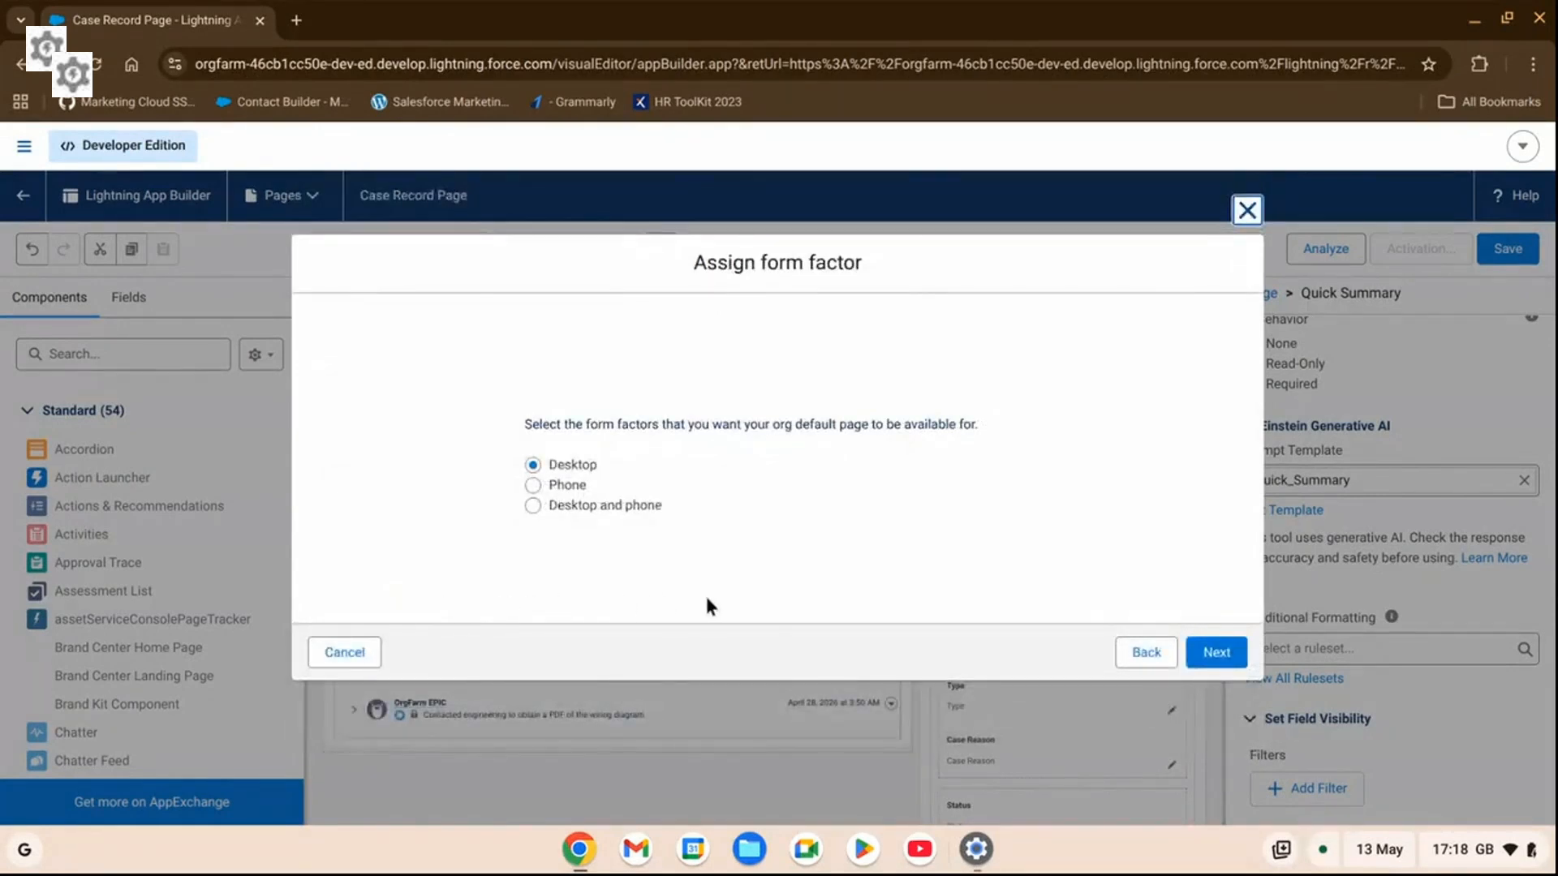
left_click(625, 511)
left_click(1237, 657)
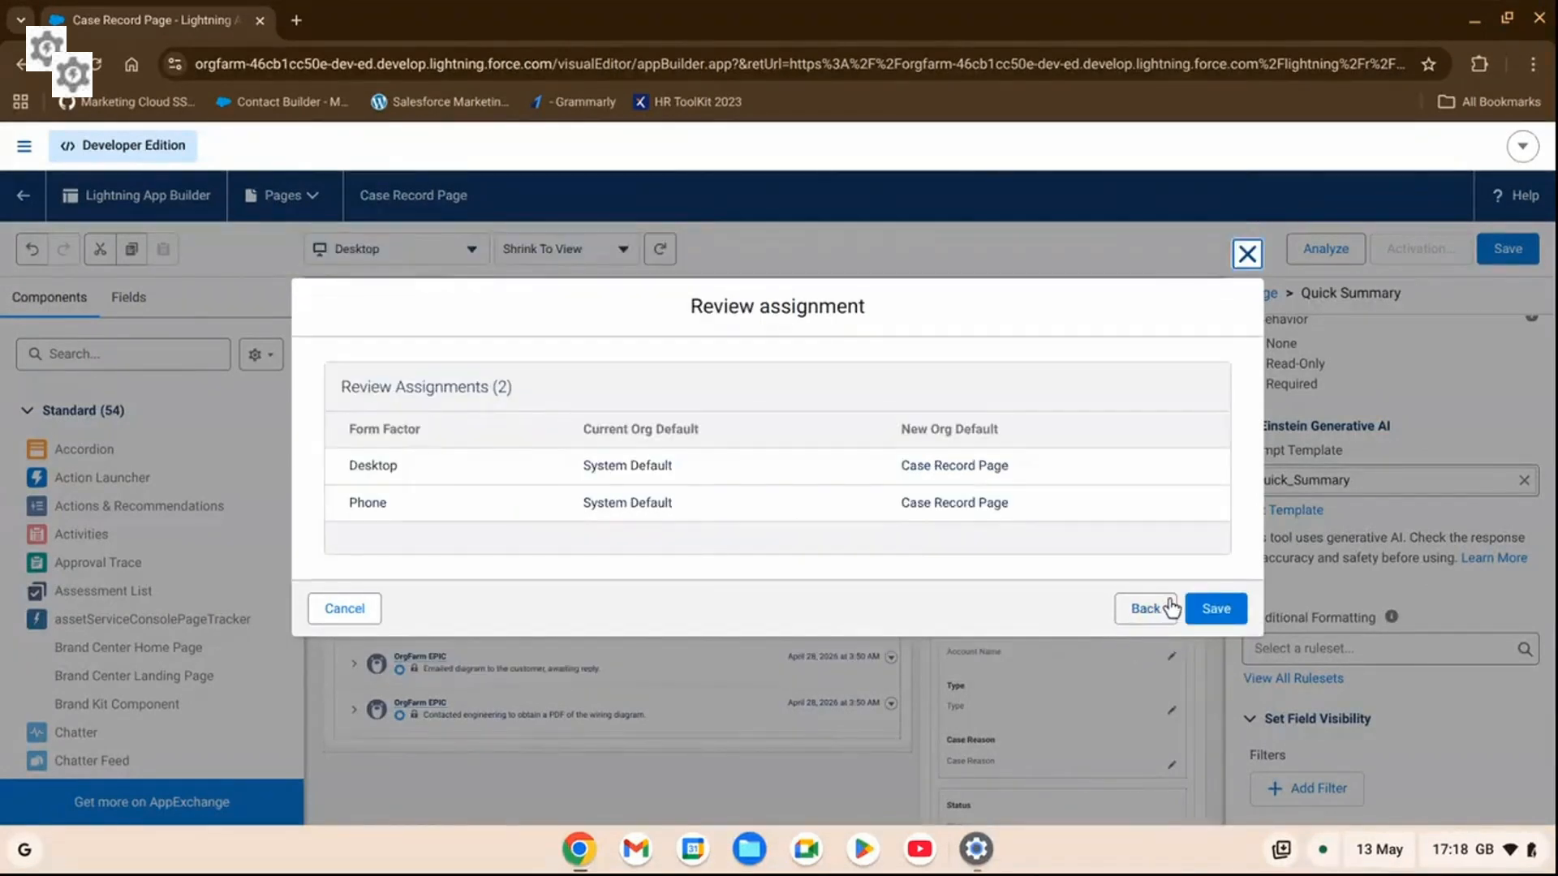
left_click(1216, 610)
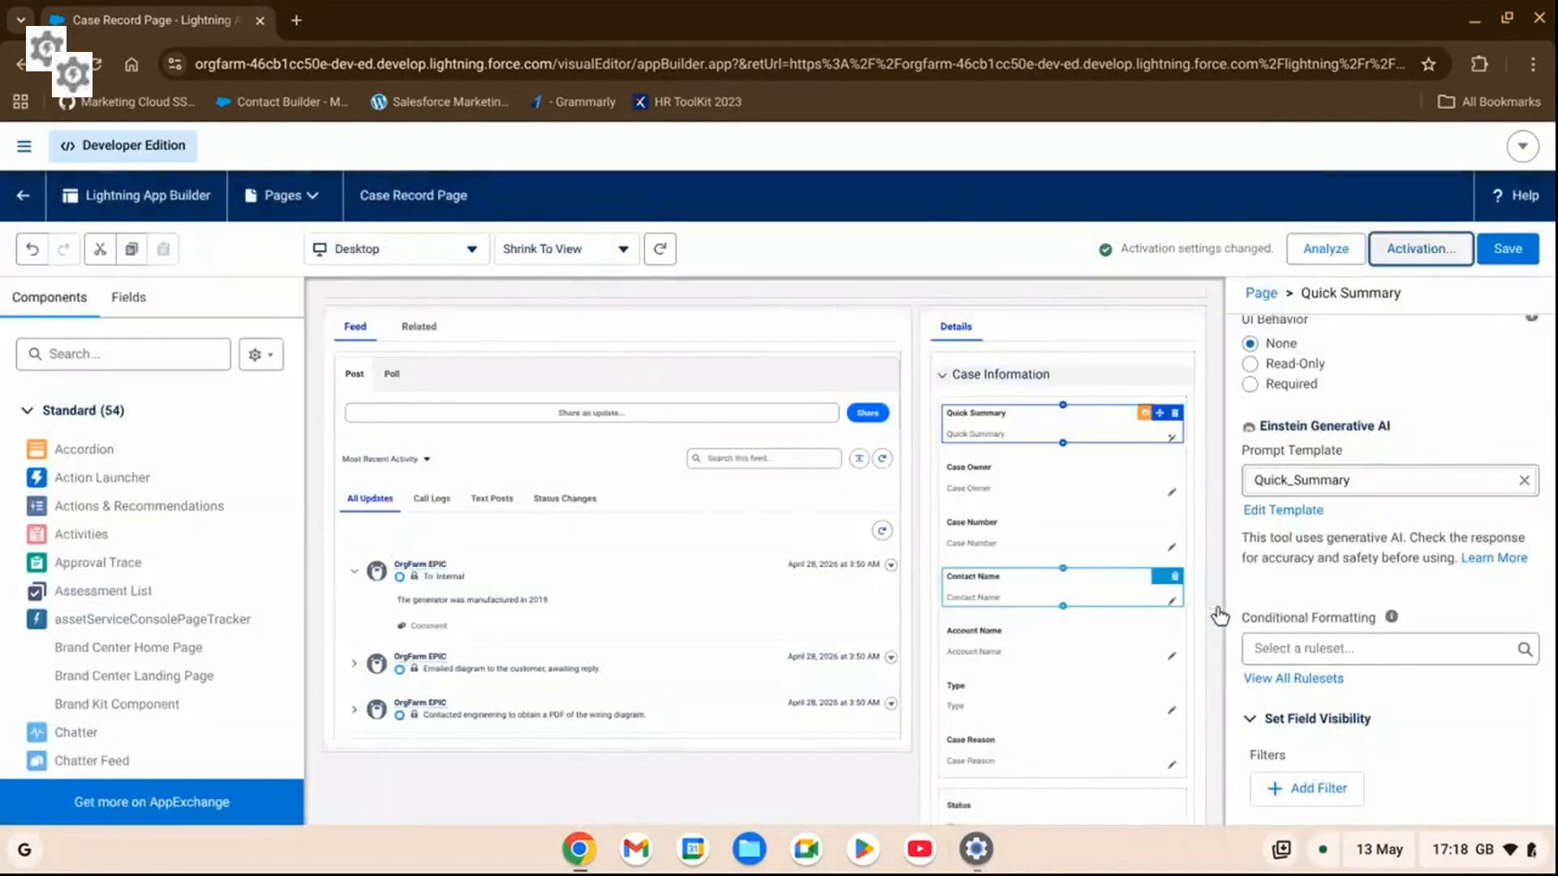
Leave the page builder, go to the Cases list and reopen case 00001002.
left_click(25, 199)
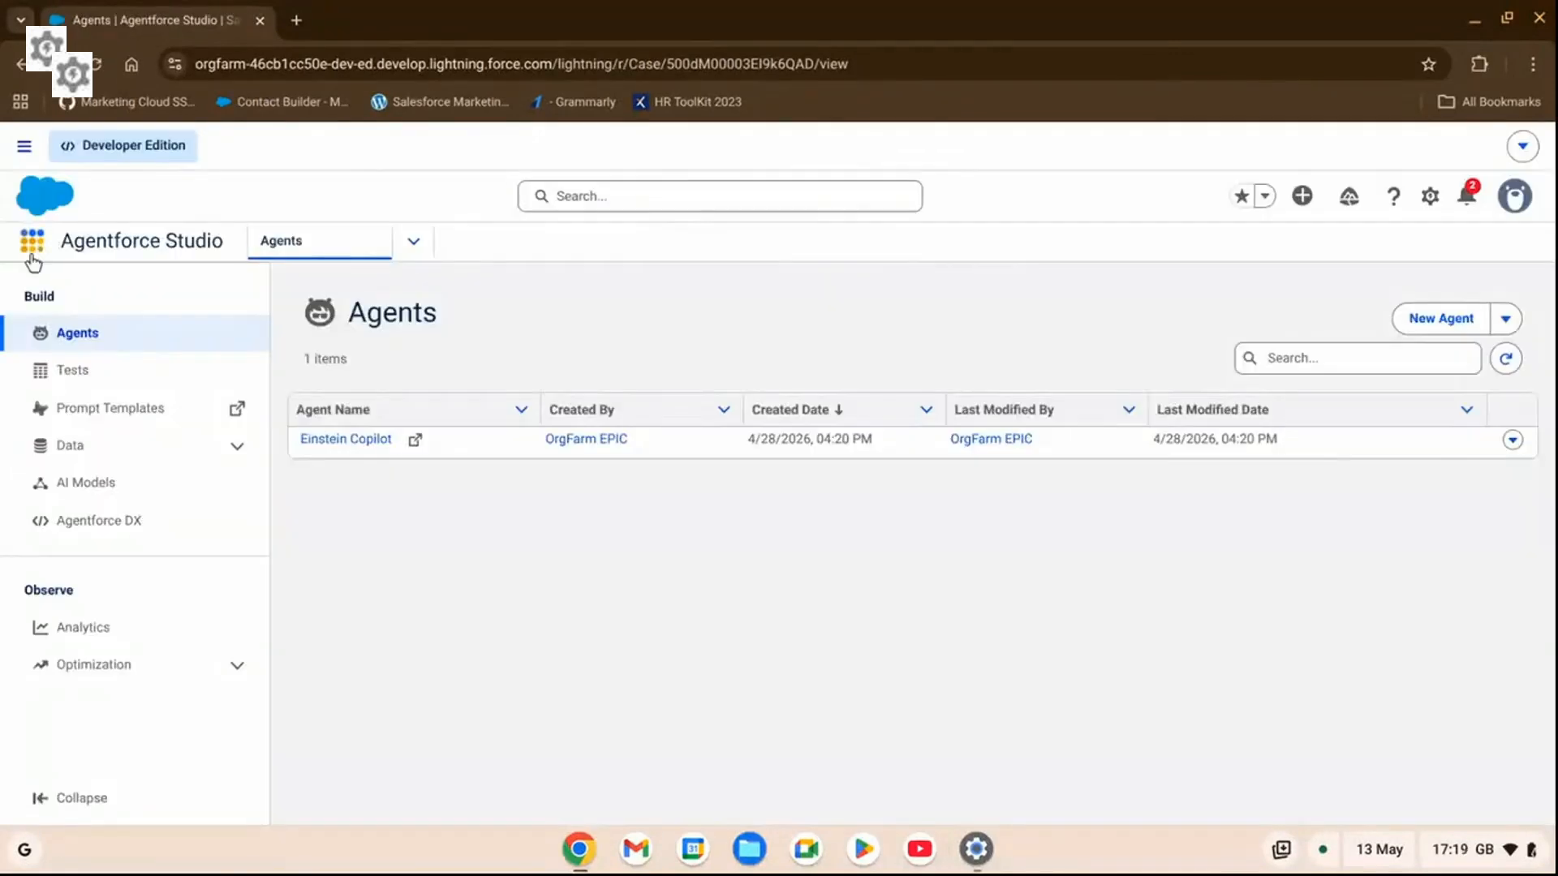
left_click(32, 241)
type("case")
left_click(68, 455)
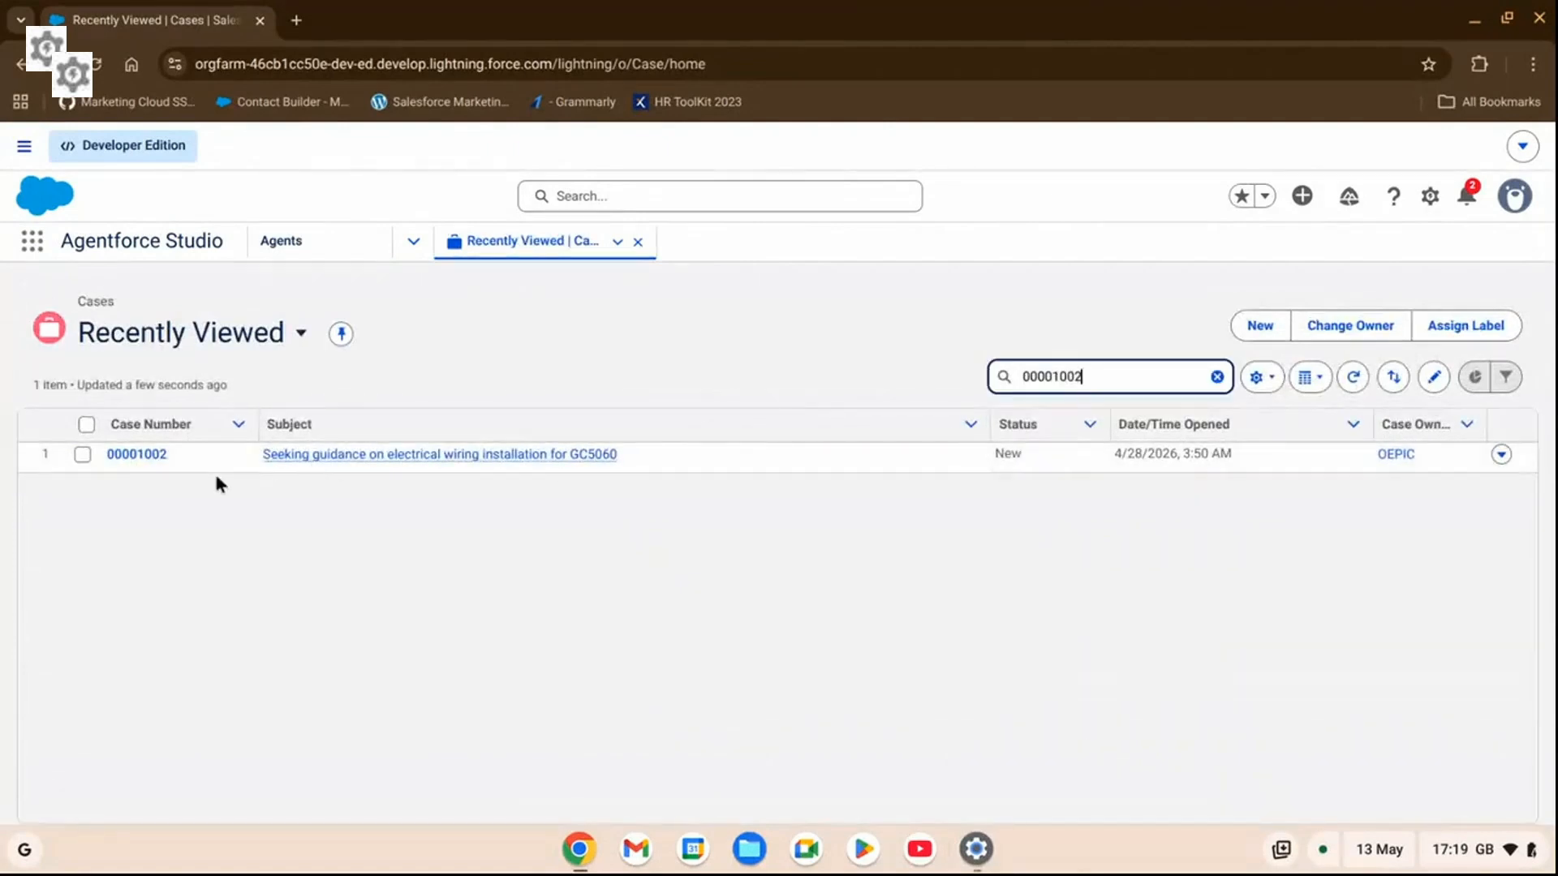
left_click(138, 455)
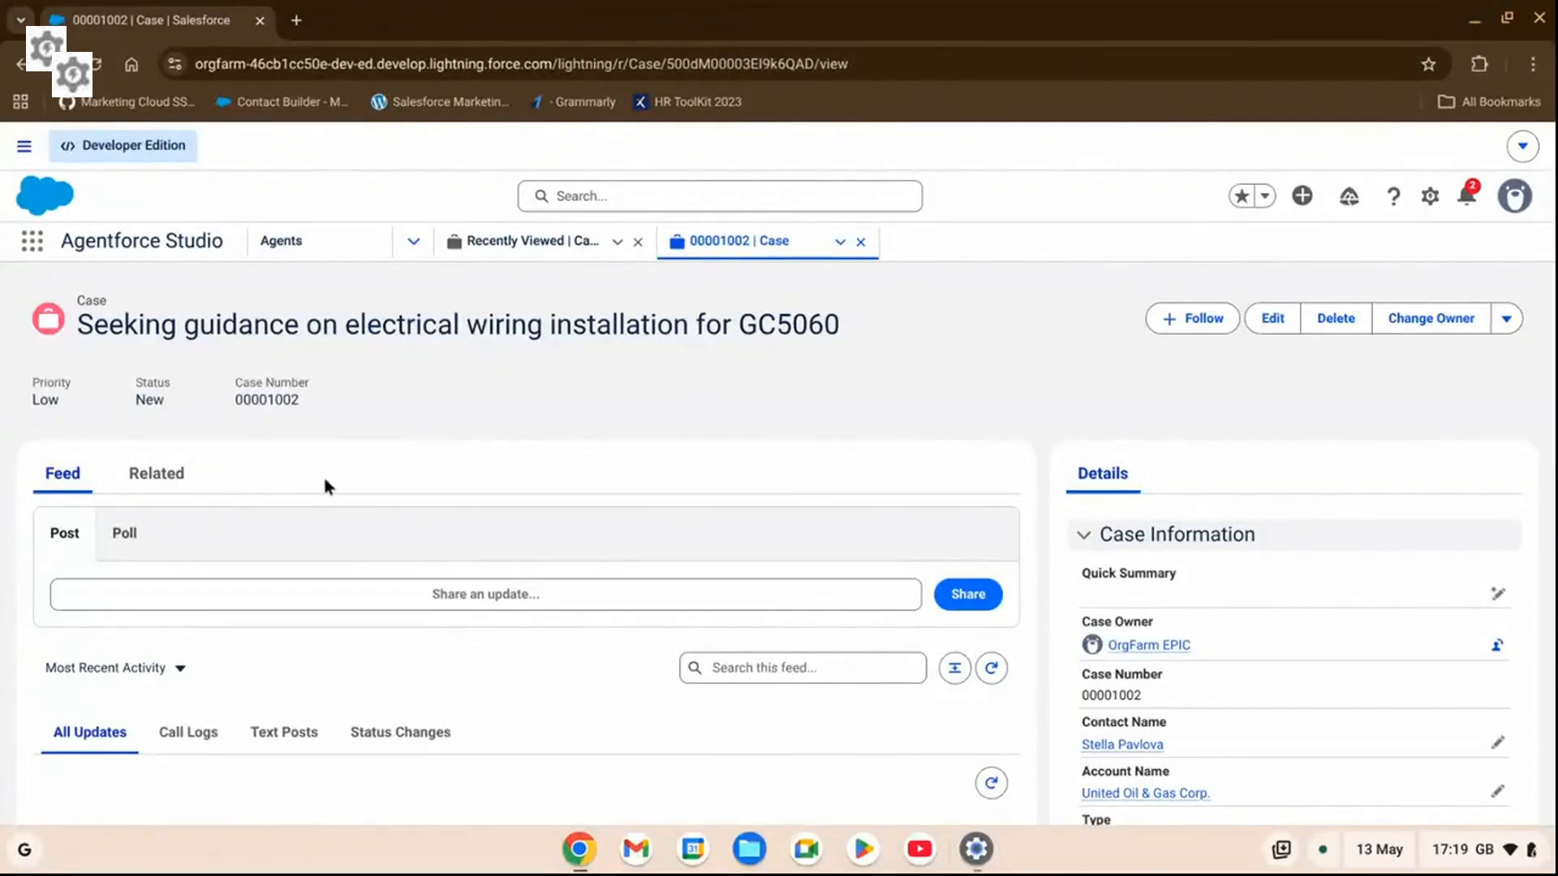
Start editing the case's Quick Summary field, dismiss the Einstein tip and generate a summary with Einstein.
scroll(1391, 479, "down", 3)
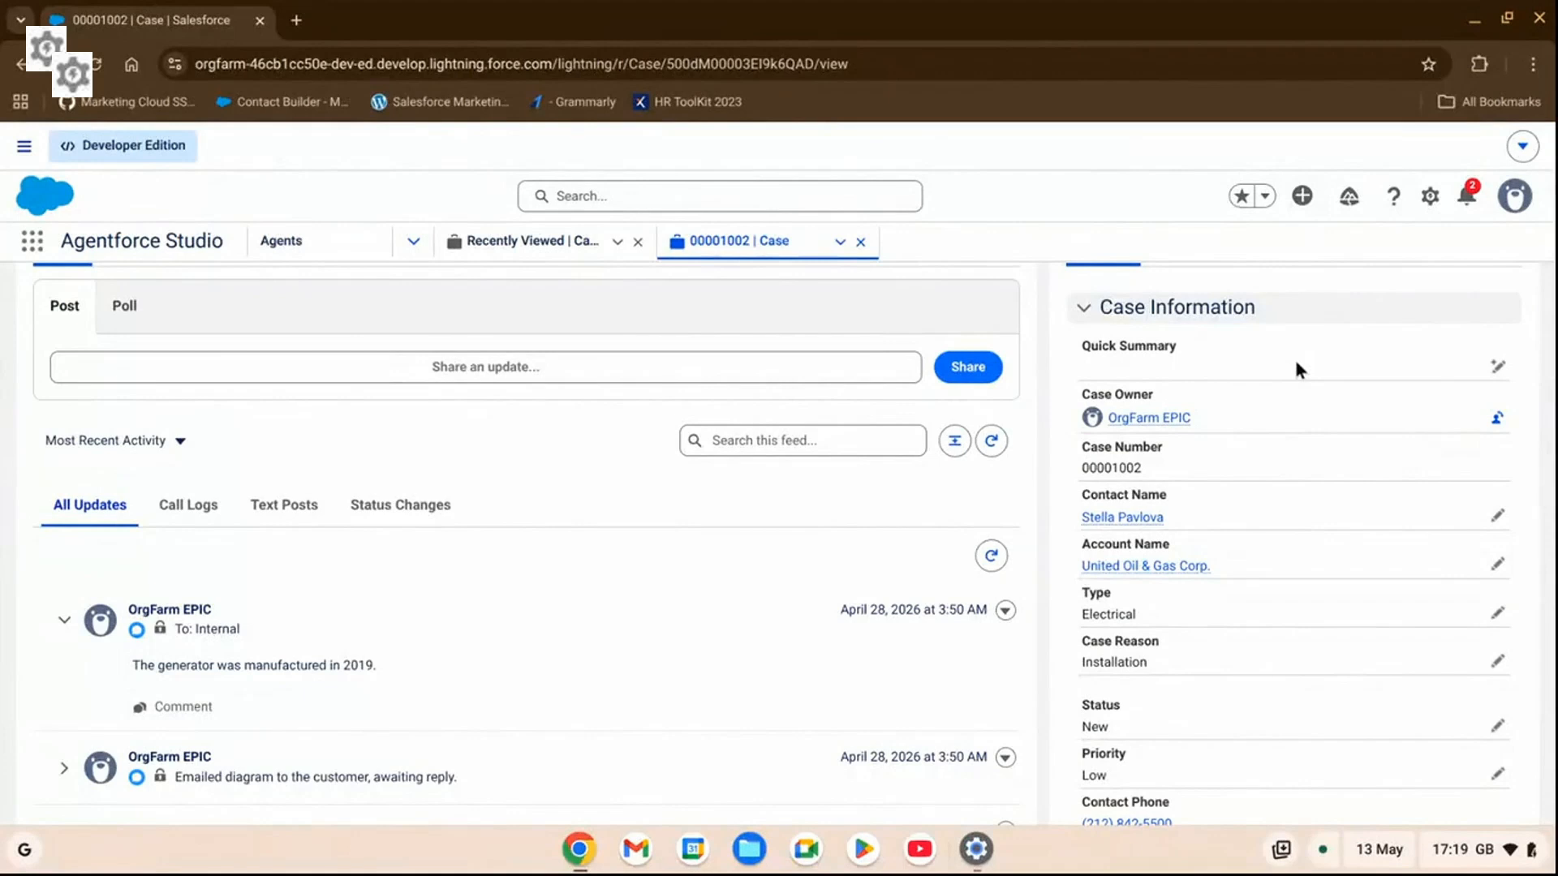
left_click(1498, 369)
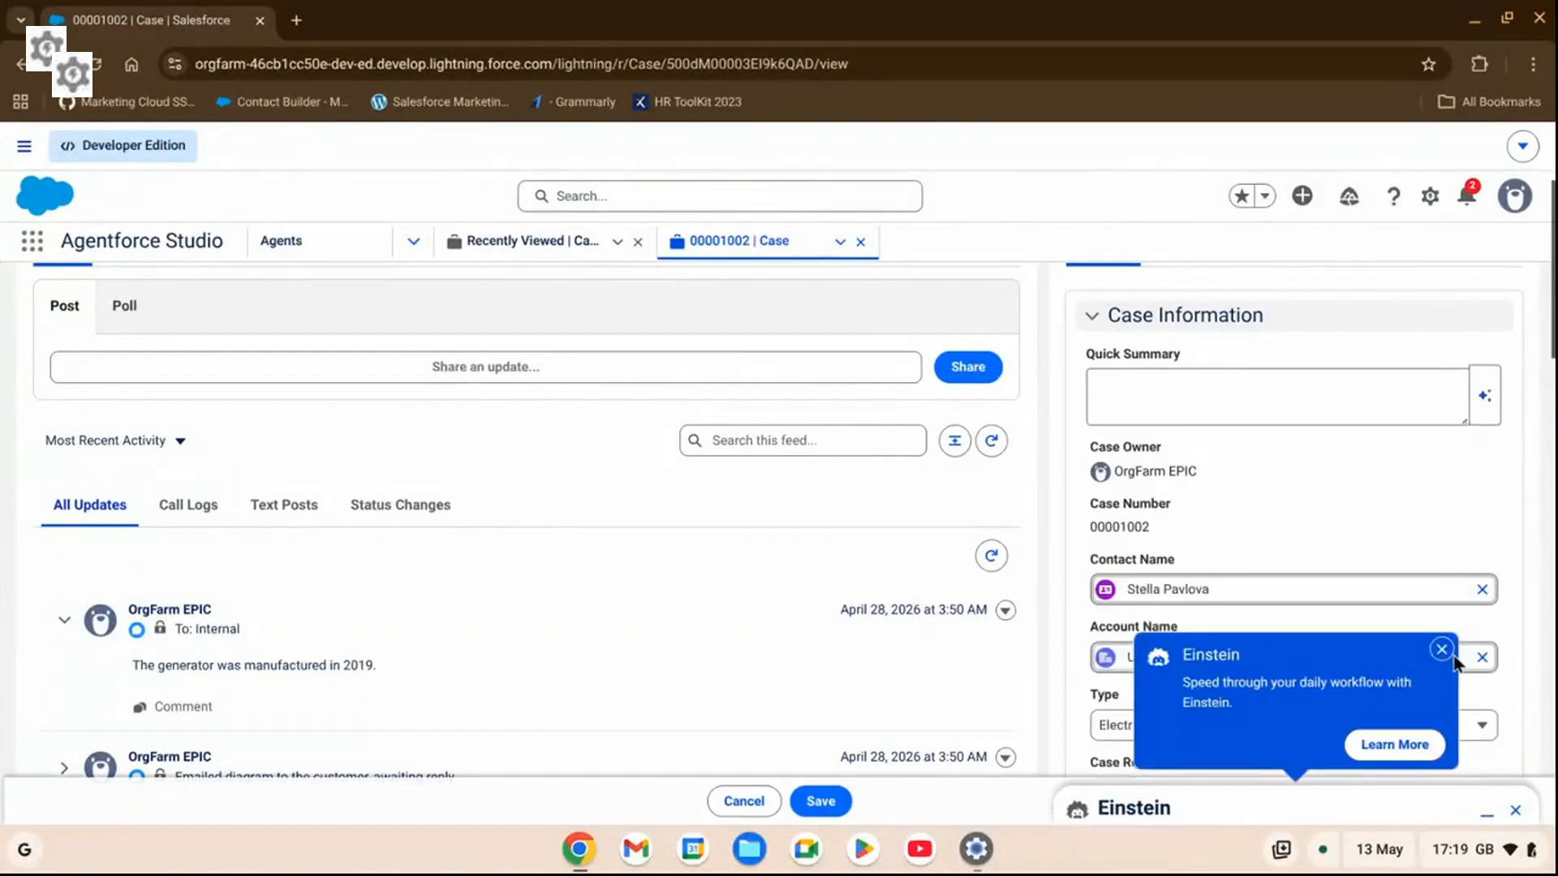
left_click(1442, 649)
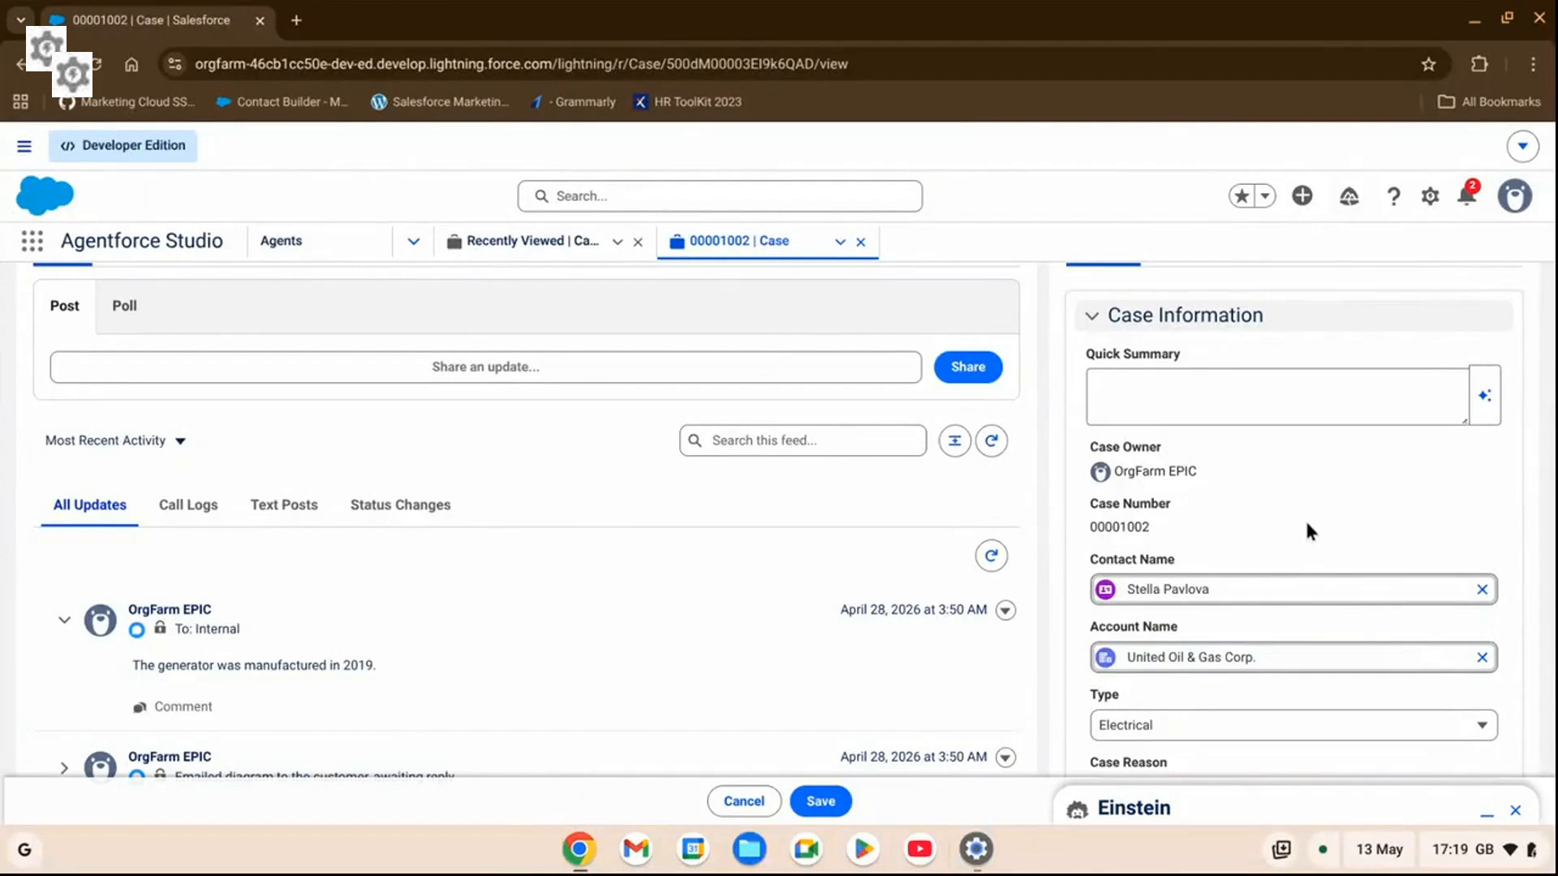
left_click(1488, 396)
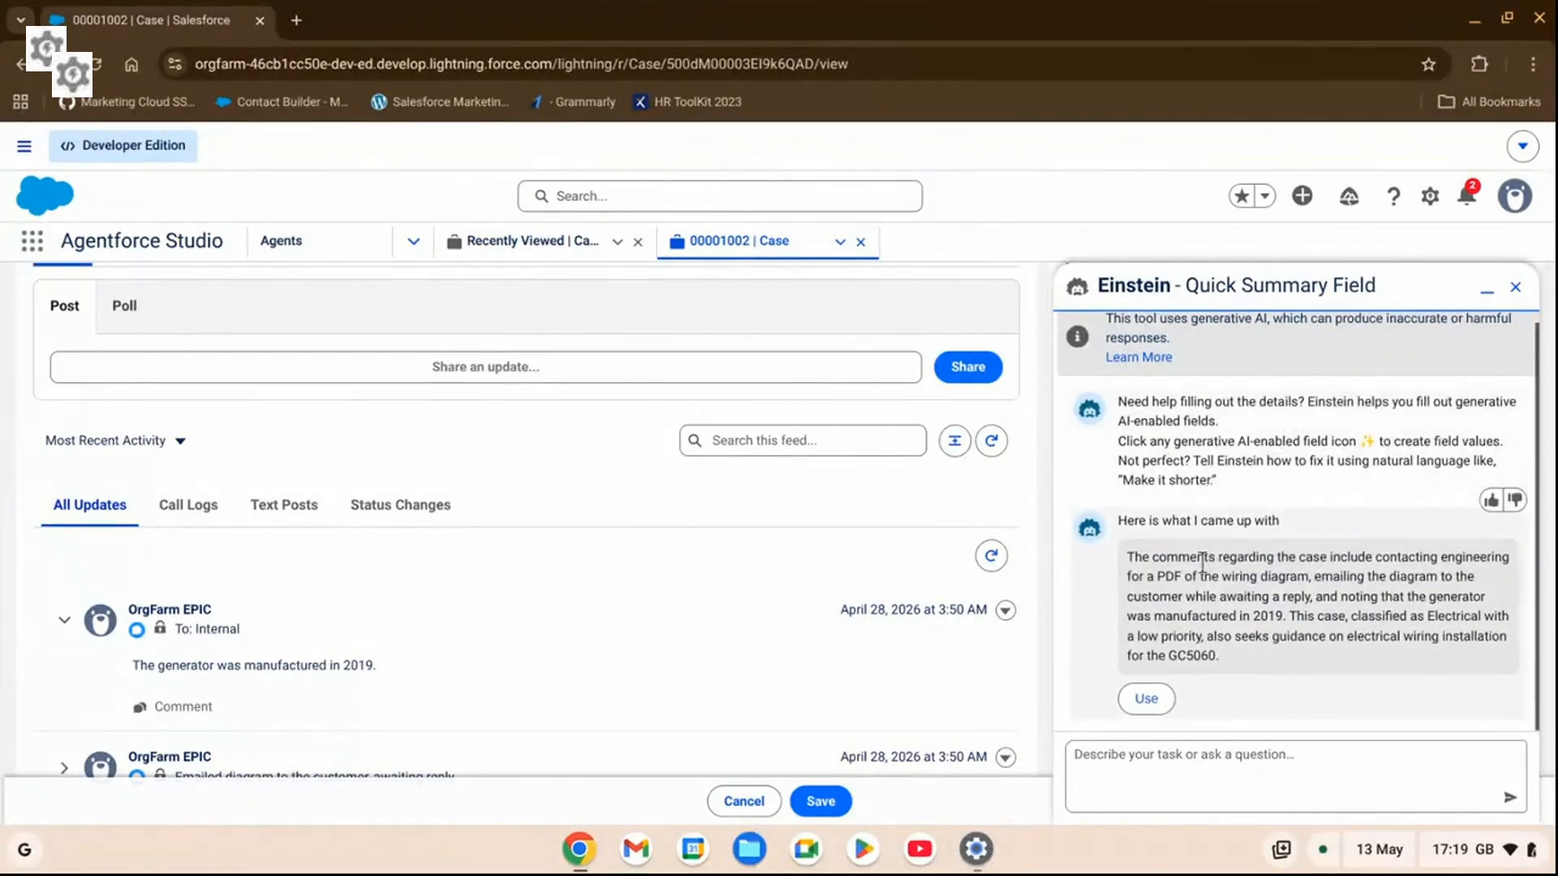
Insert the generated summary into the Quick Summary field and close the Einstein panel.
left_click_drag(1128, 557, 1287, 650)
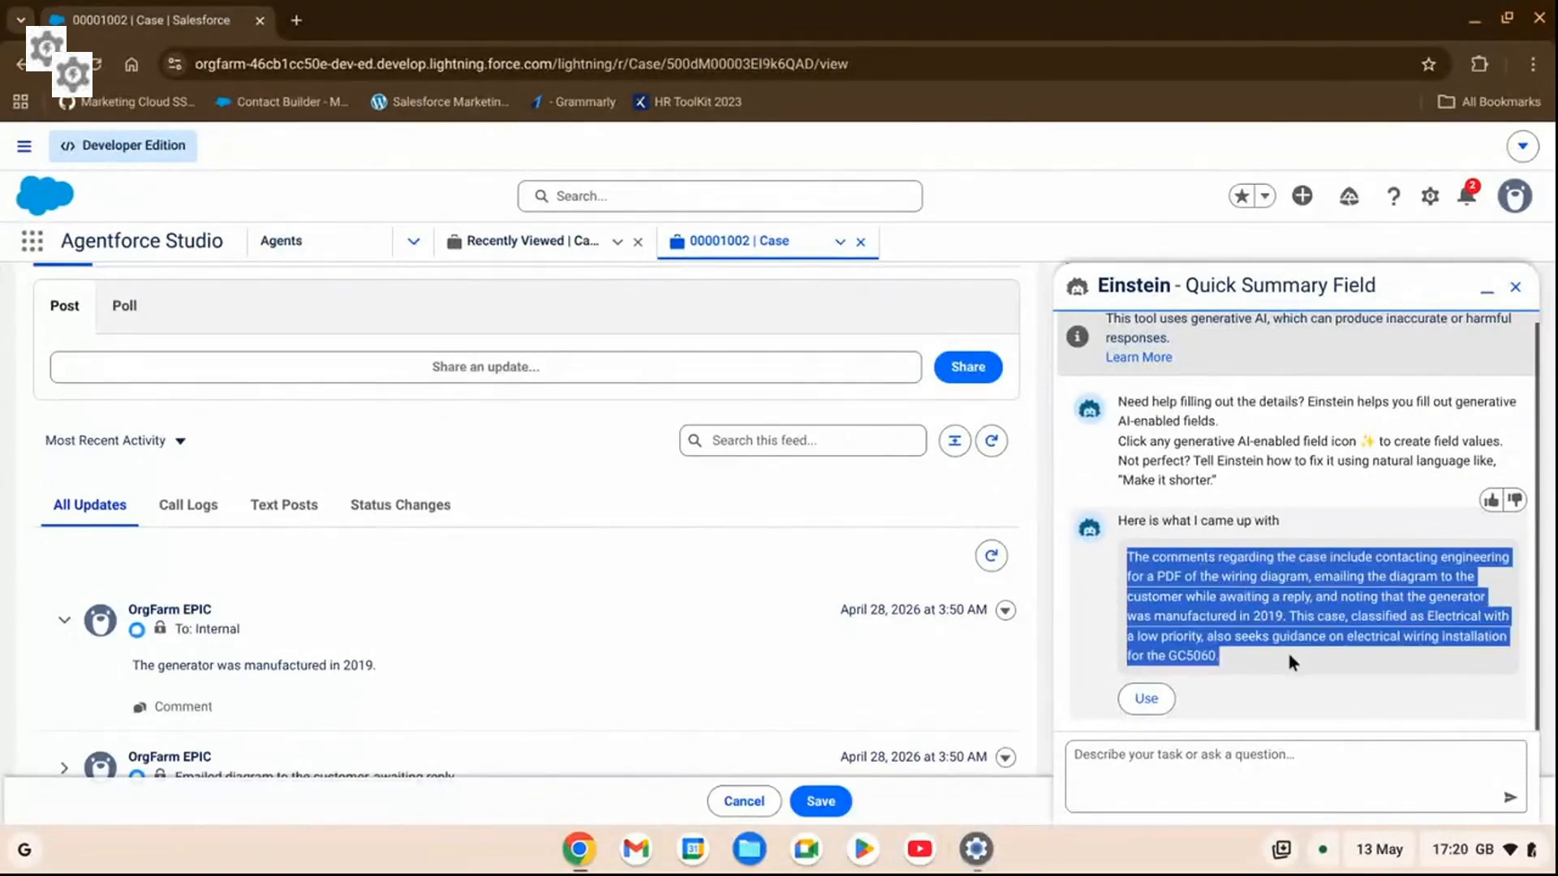
left_click(1146, 701)
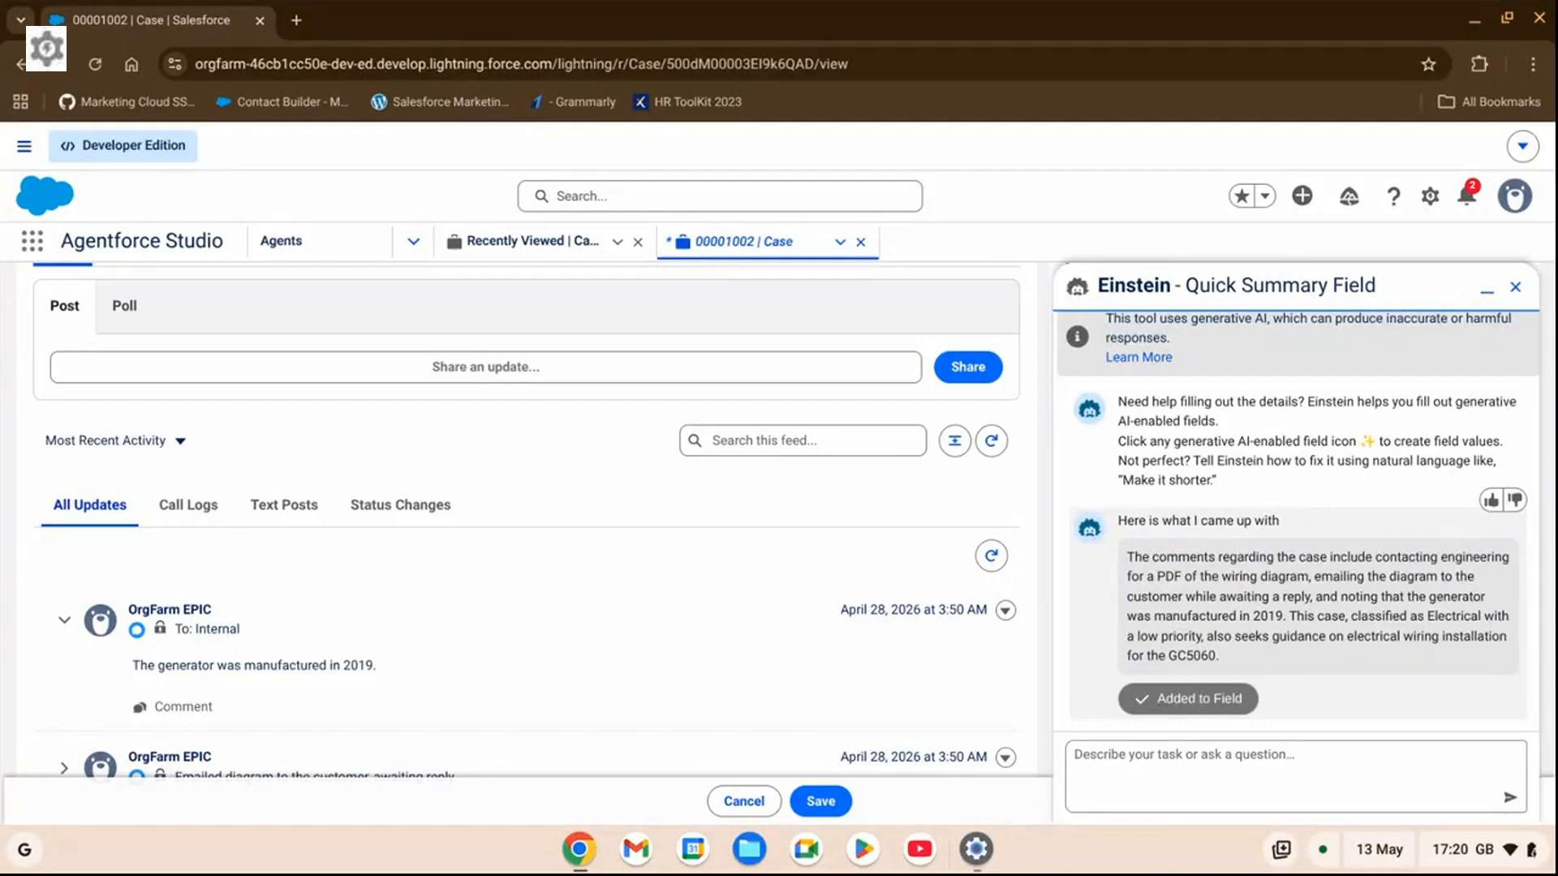
left_click(1517, 288)
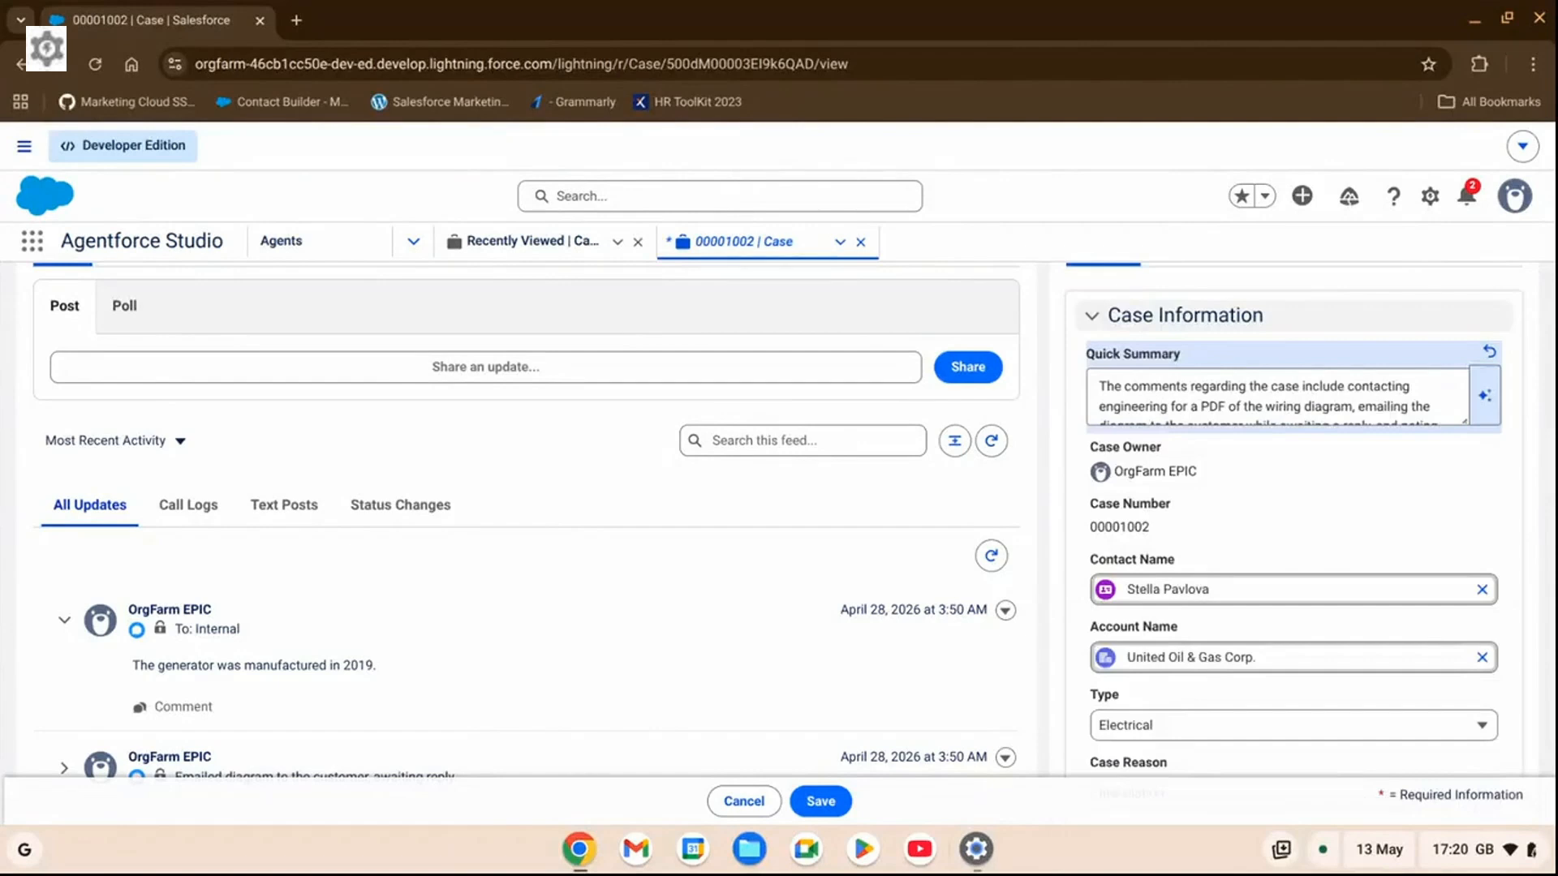
Check the remaining case fields and save the case record with the generated Quick Summary.
scroll(1426, 492, "down", 3)
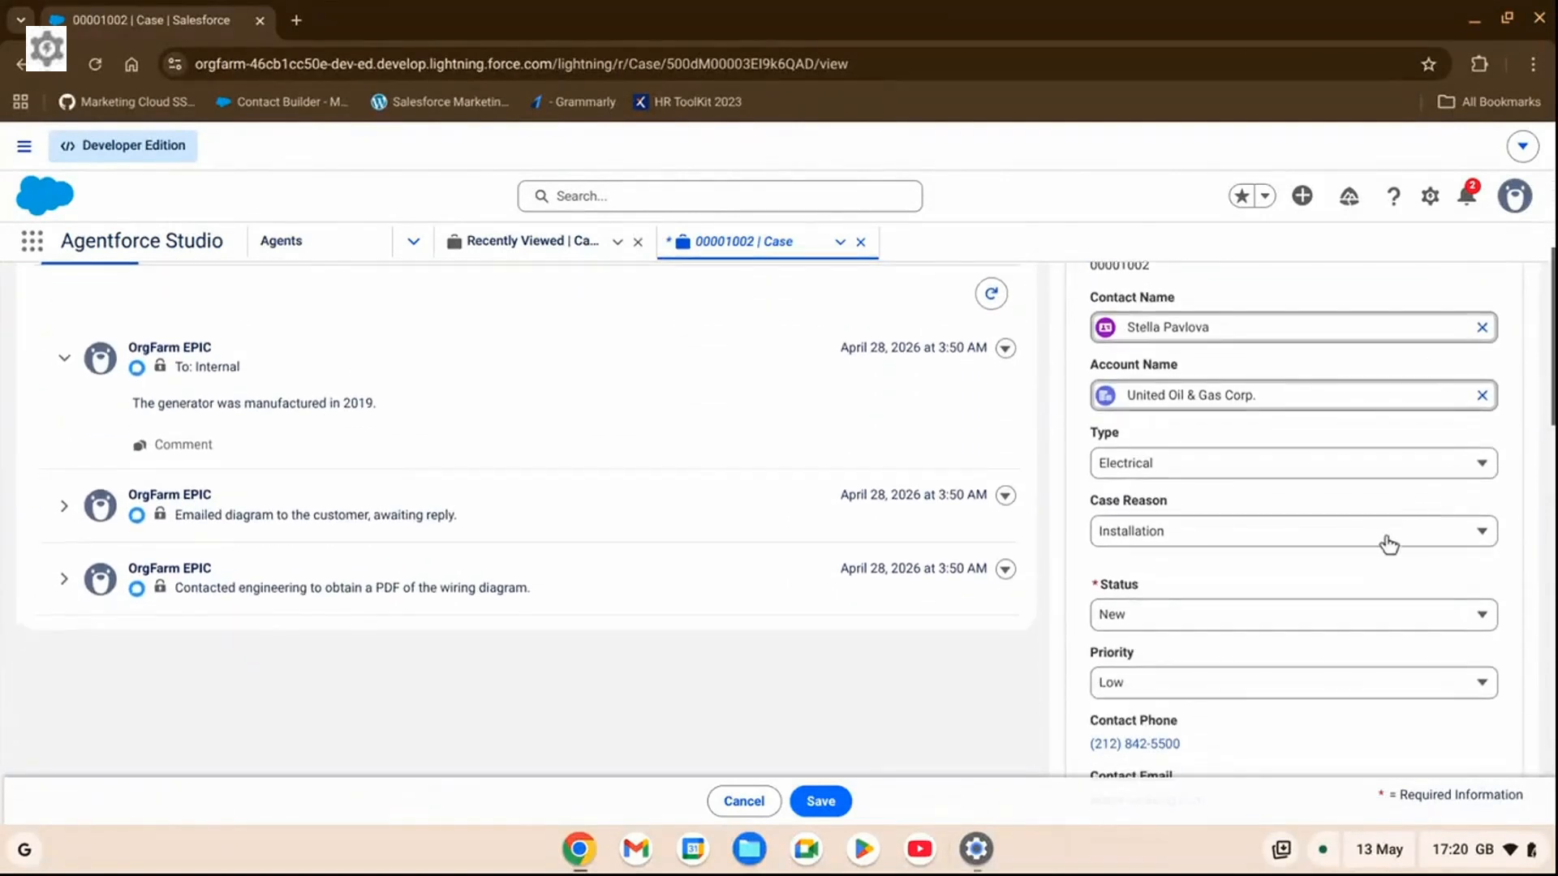
scroll(1210, 568, "up", 4)
left_click(818, 802)
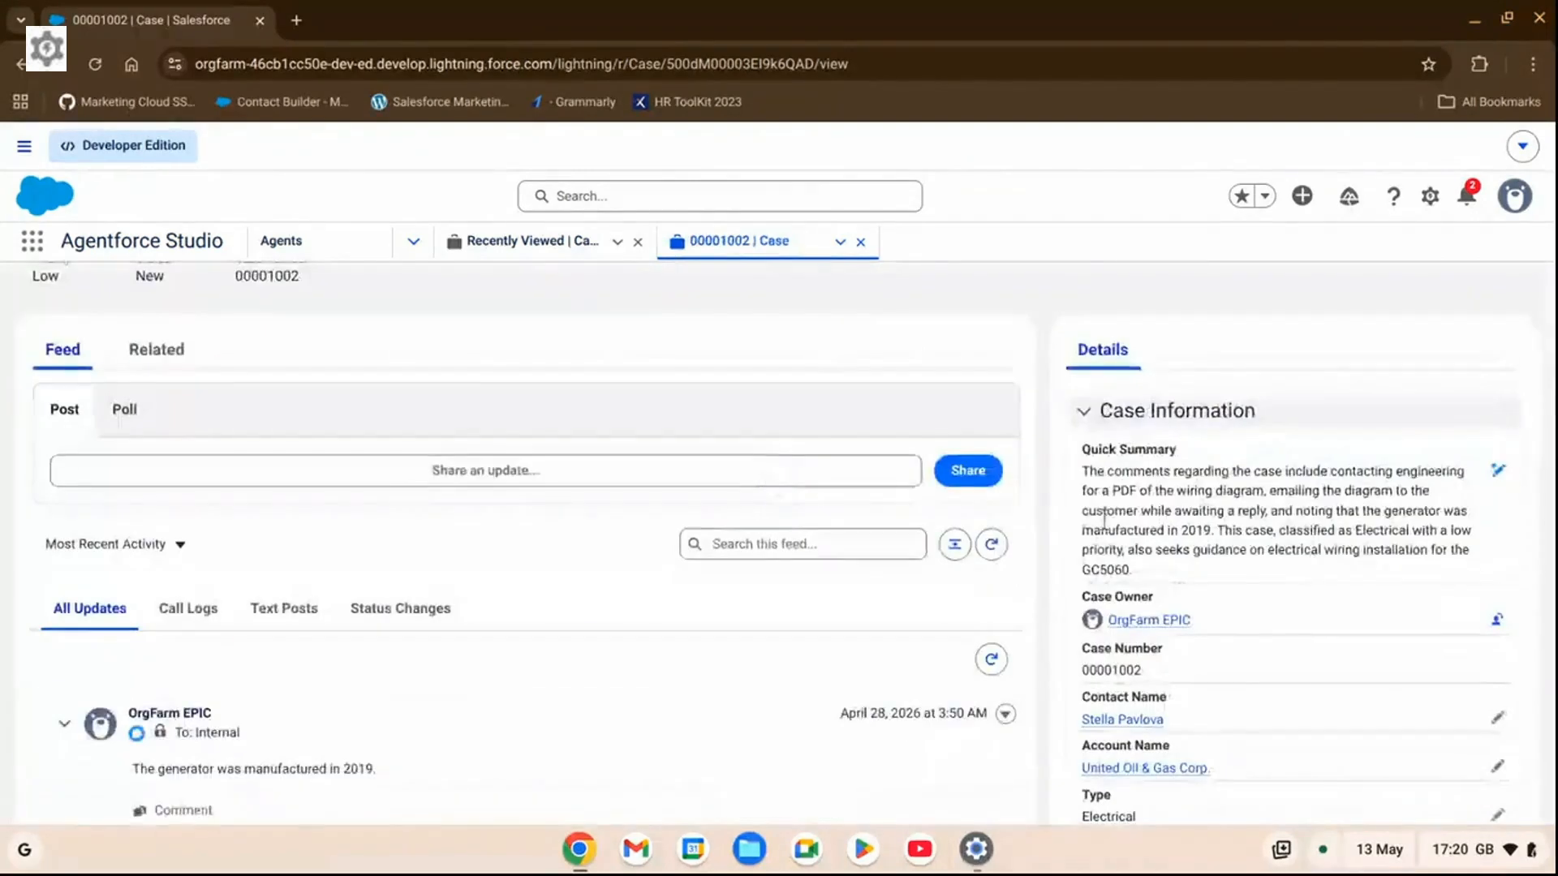
Review the full saved Quick Summary text in the Case Information section, highlighting it to read.
scroll(1169, 495, "down", 1)
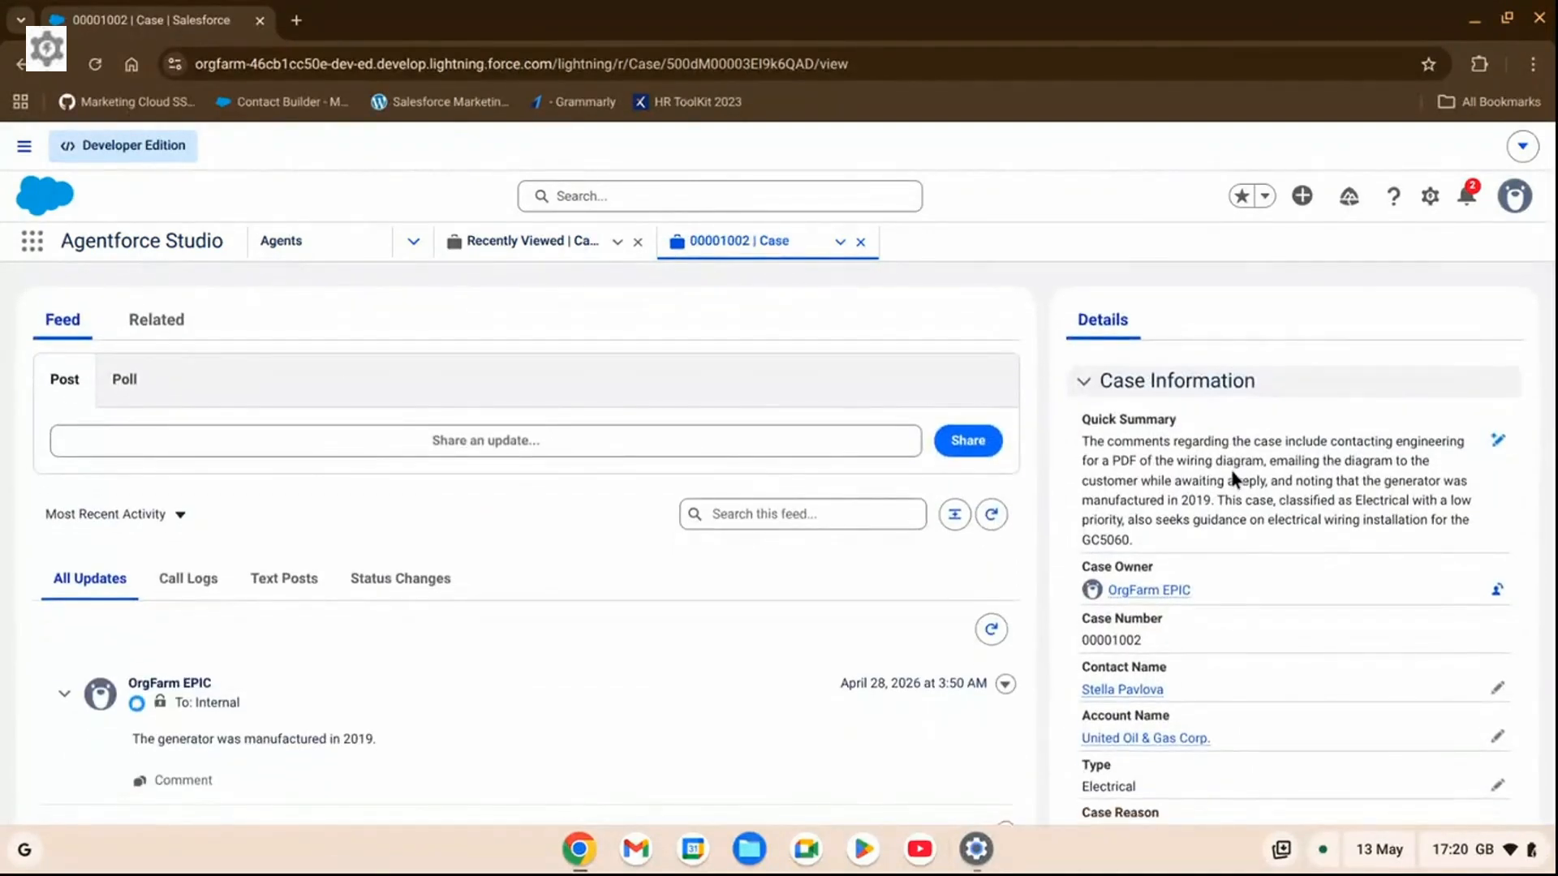
scroll(1550, 489, "down", 1)
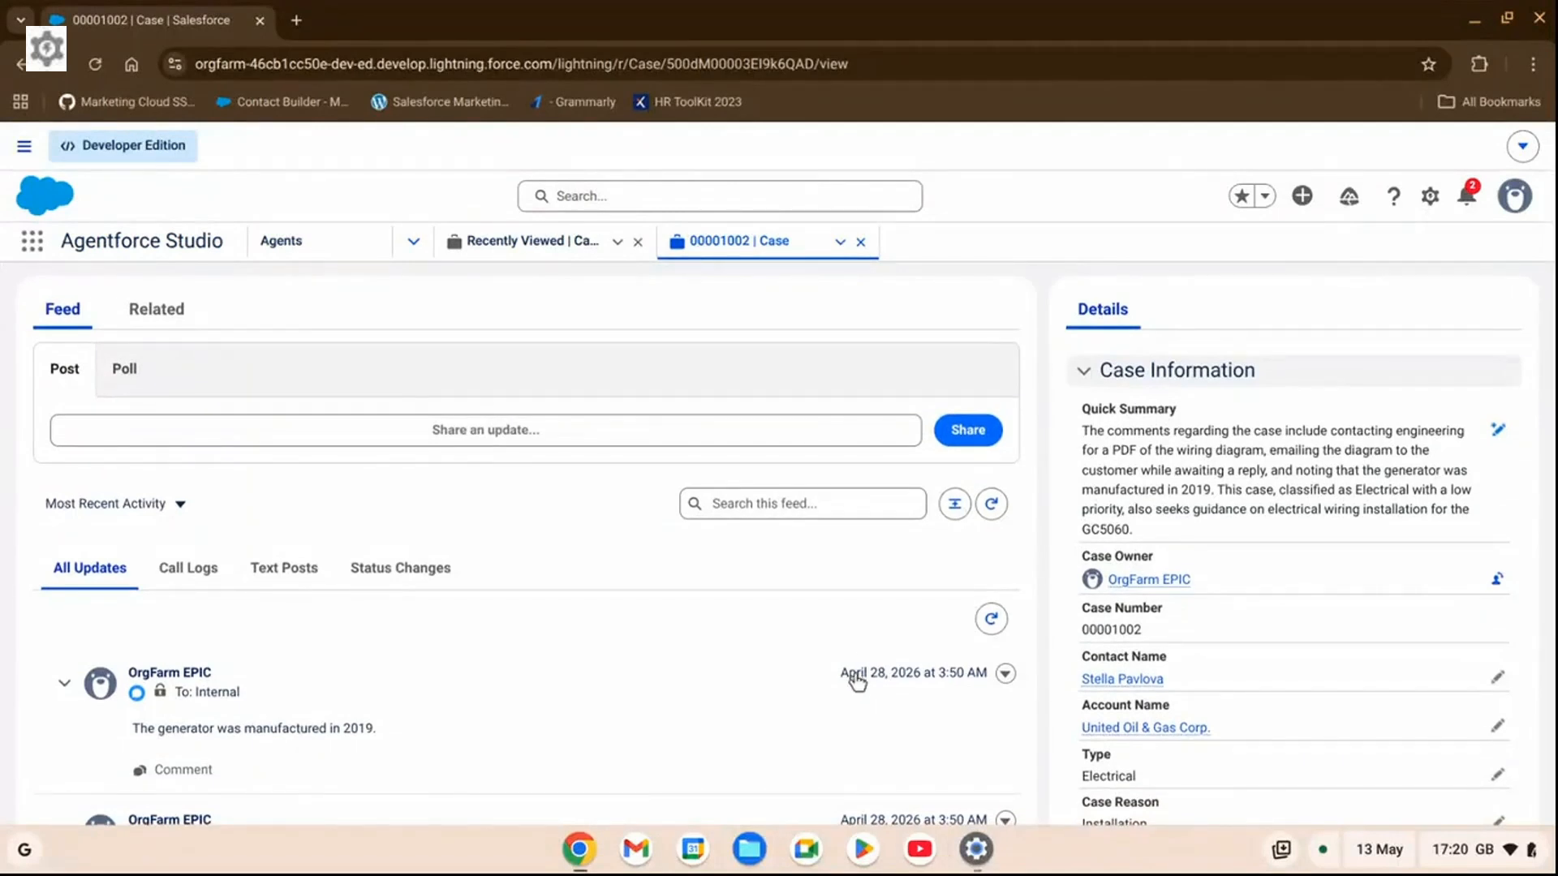
scroll(1154, 469, "up", 1)
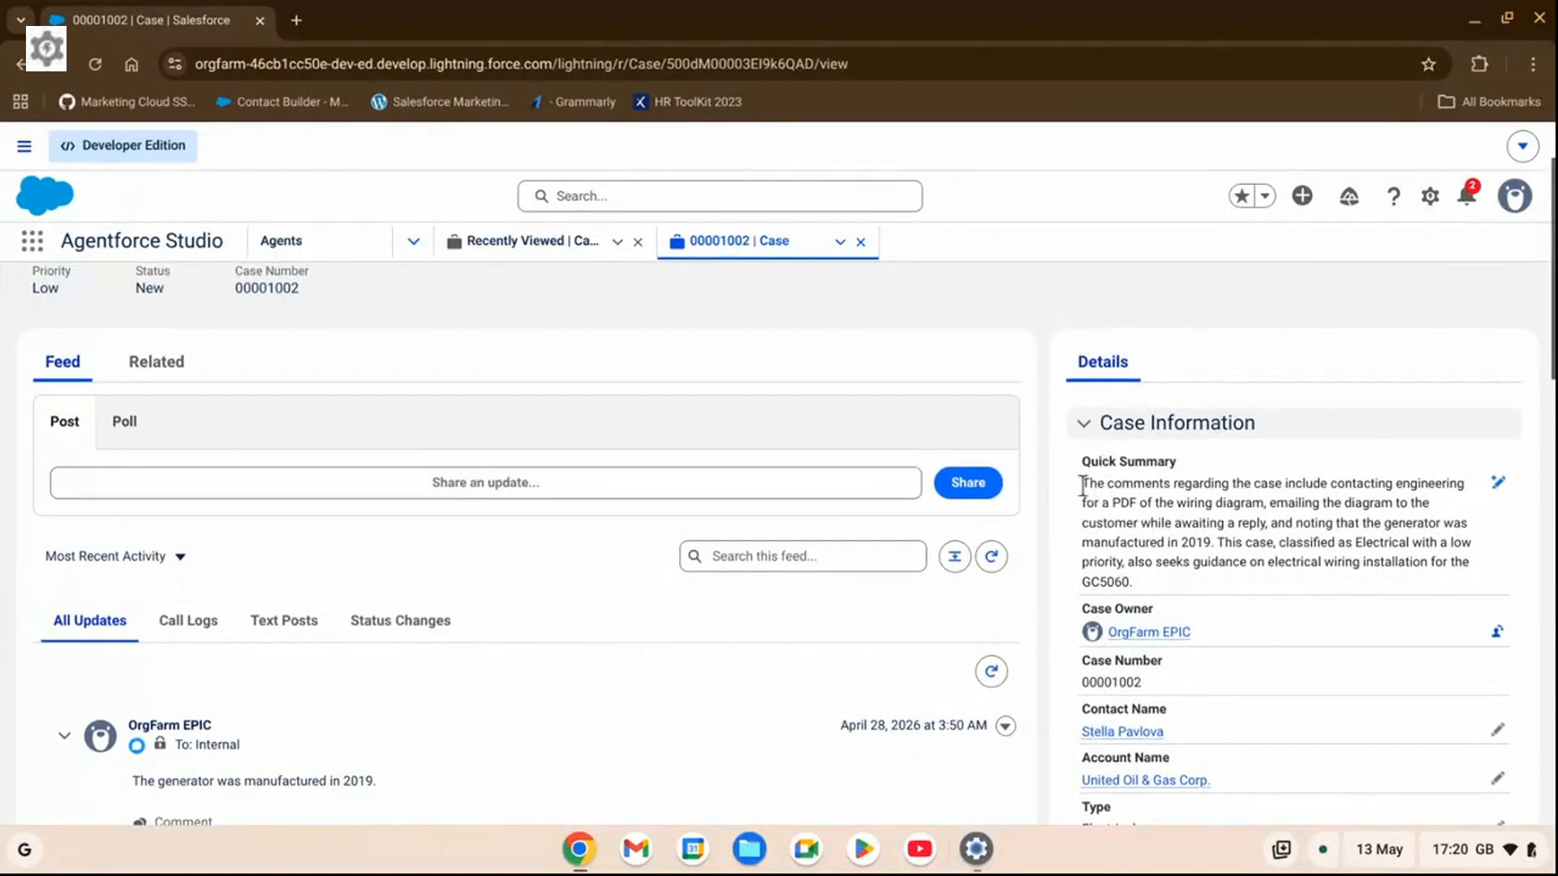
left_click_drag(1092, 484, 1480, 567)
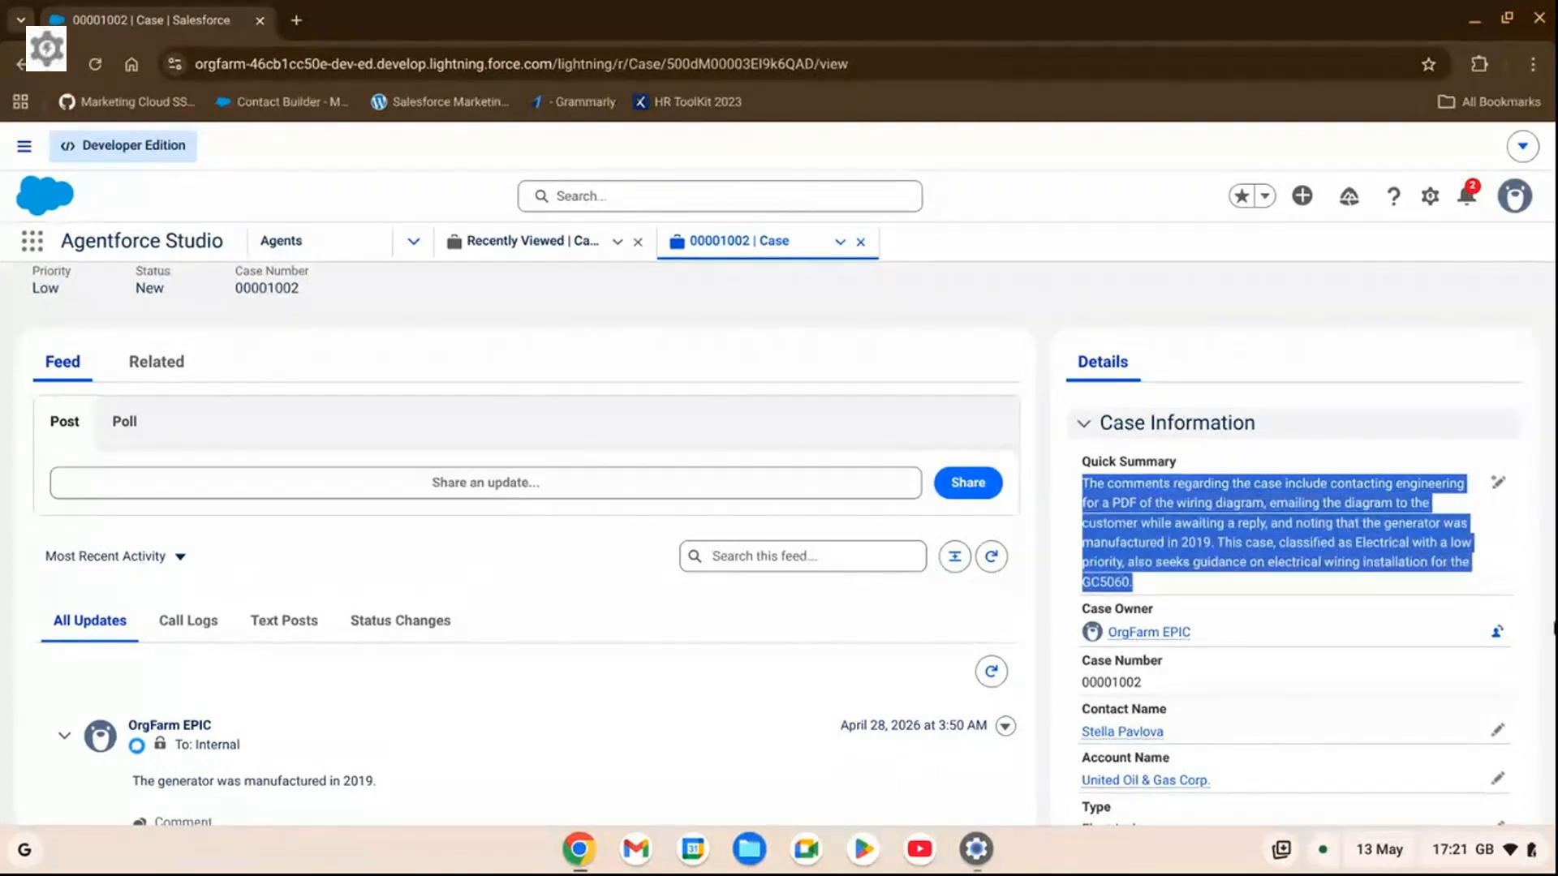
scroll(779, 539, "down", 2)
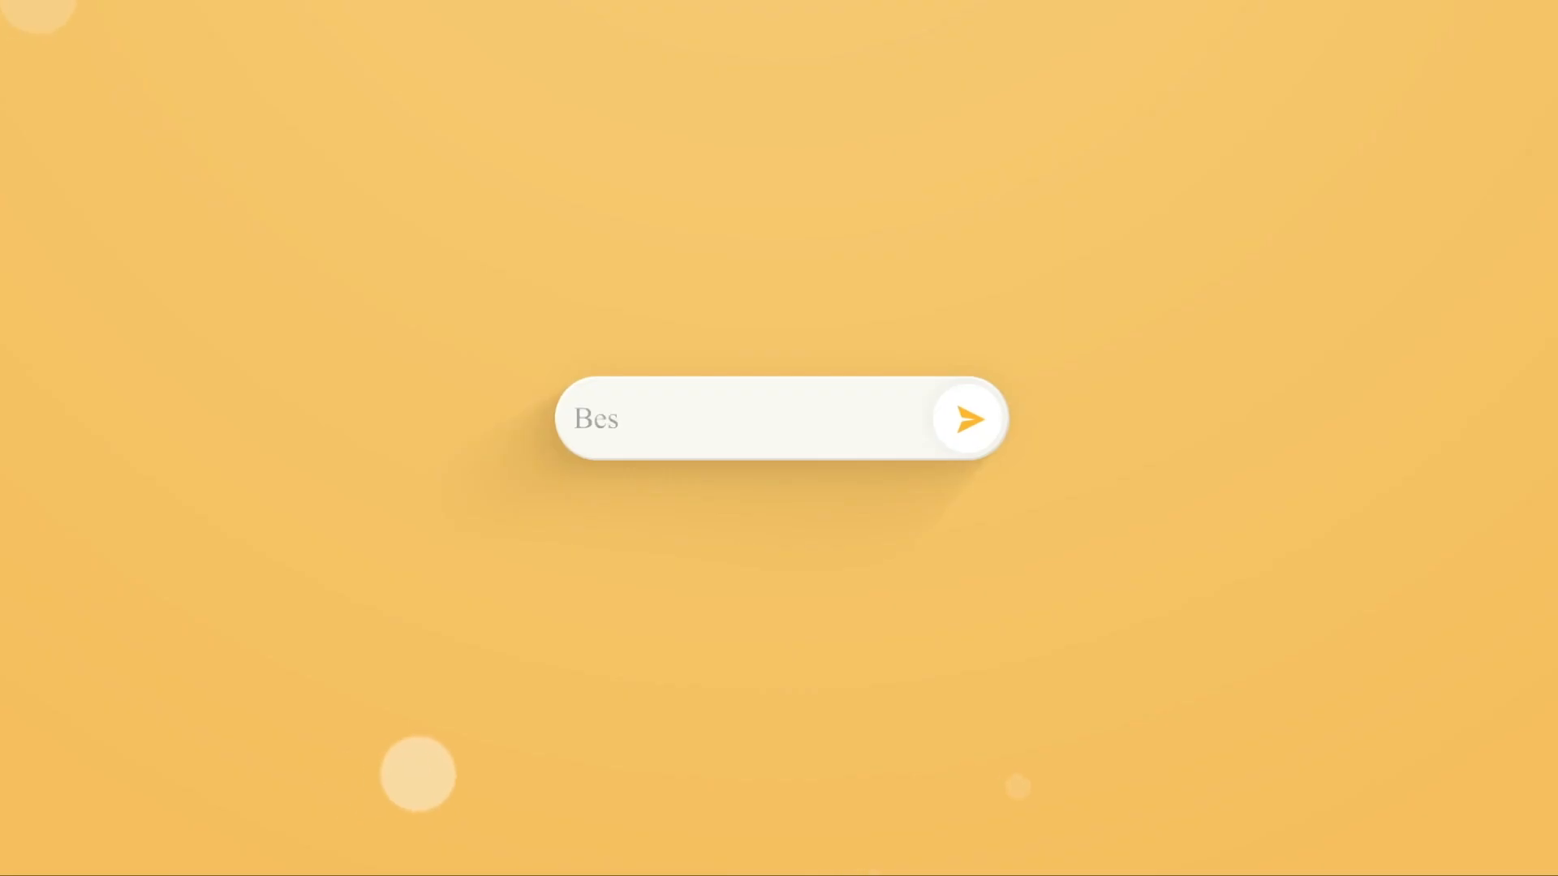